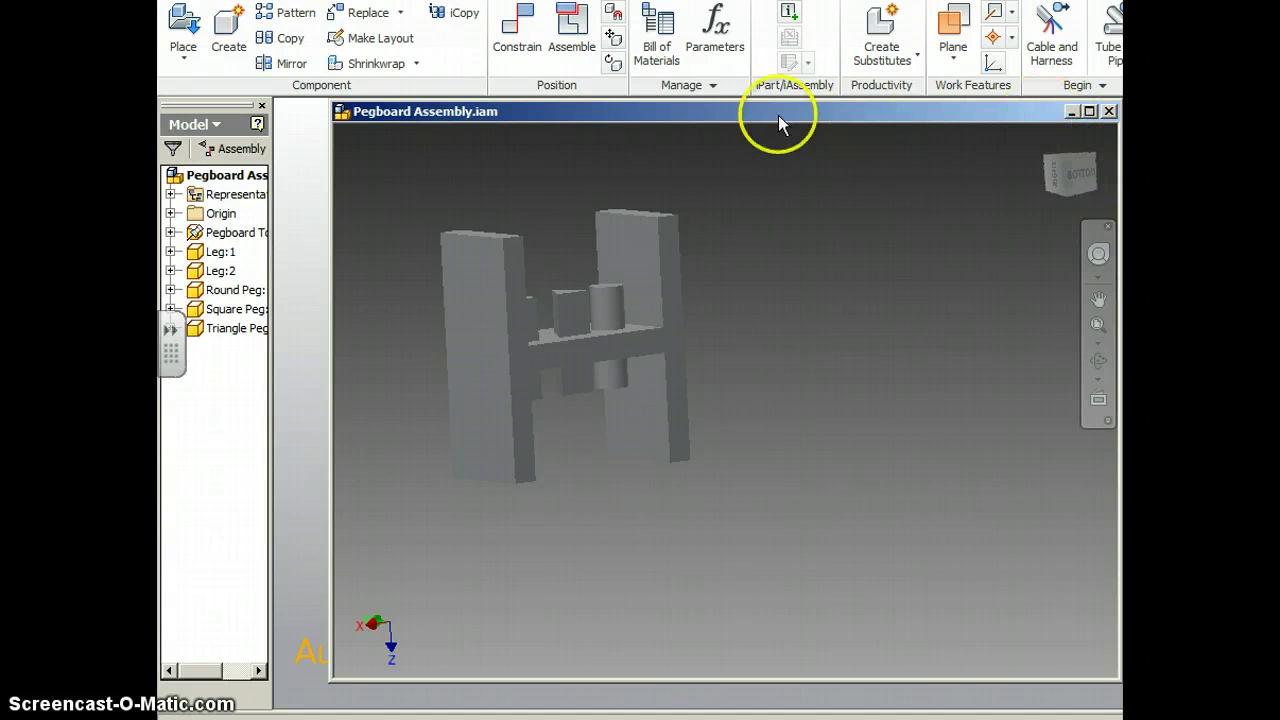
Step: Create a new presentation file from the Standard.ipn template and maximize its window
{"action": "key", "text": "ctrl+n"}
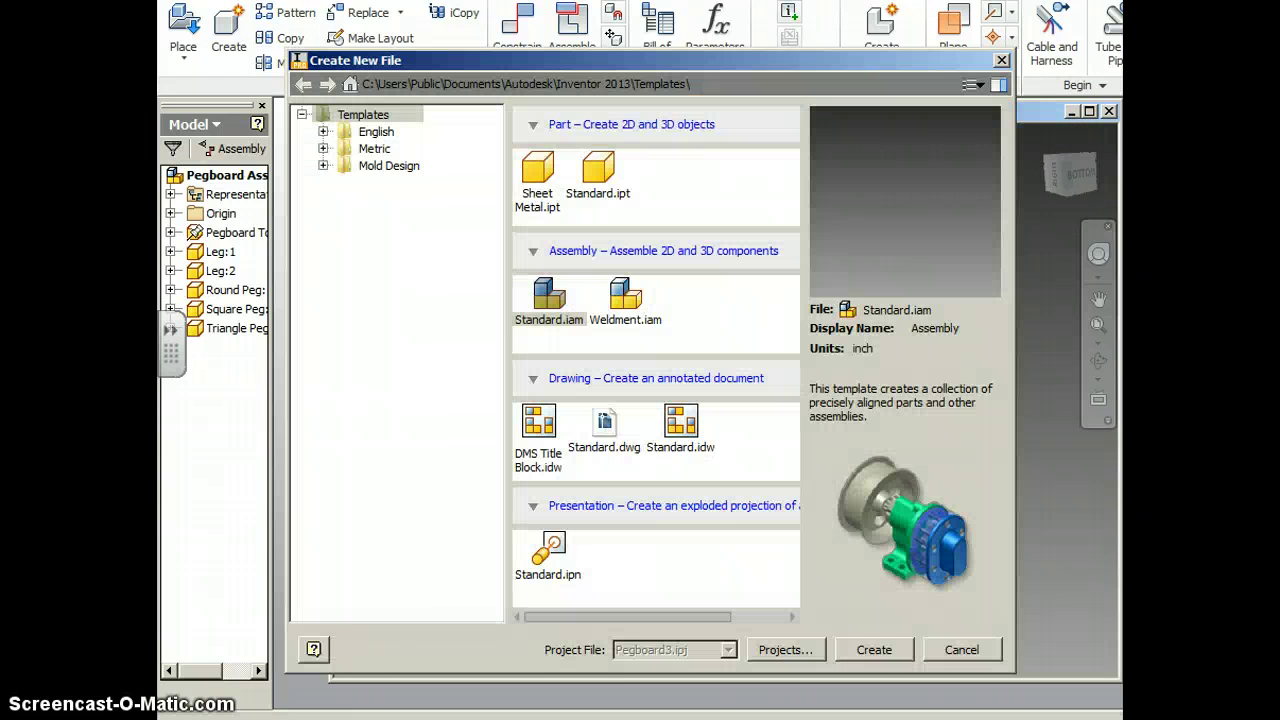
{"action": "double_click", "coordinate": [553, 565]}
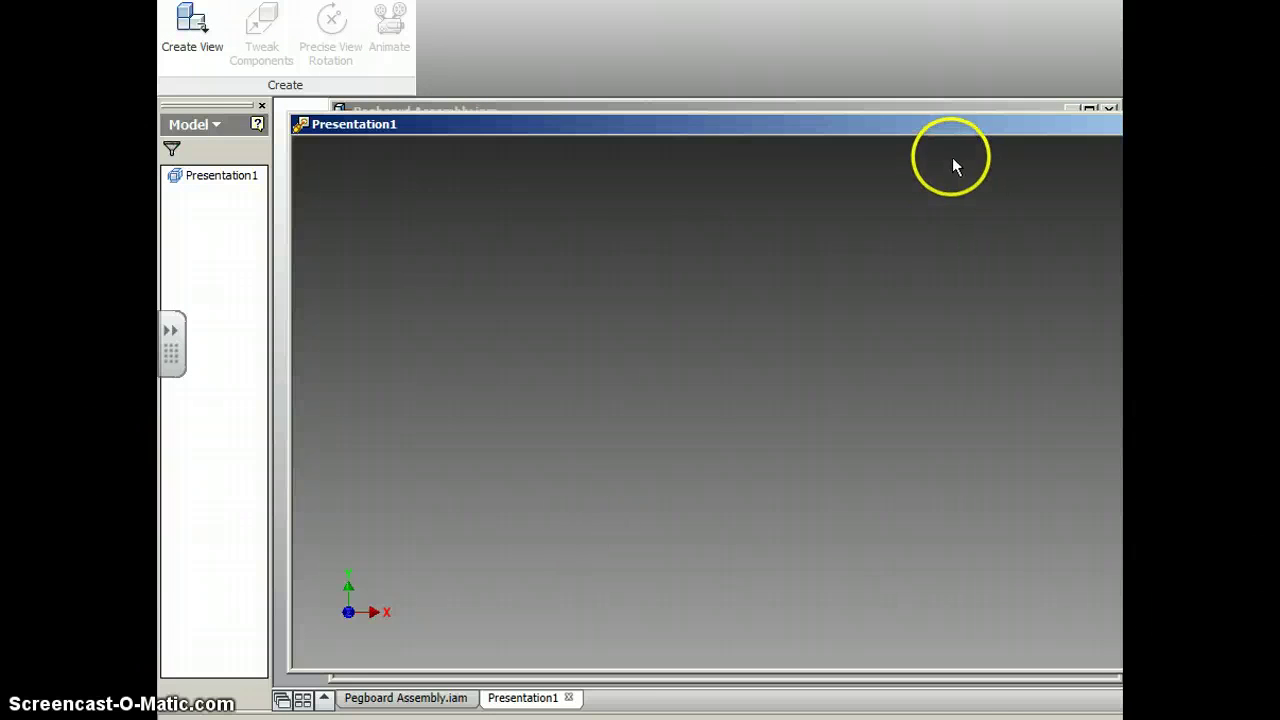
{"action": "double_click", "coordinate": [941, 128]}
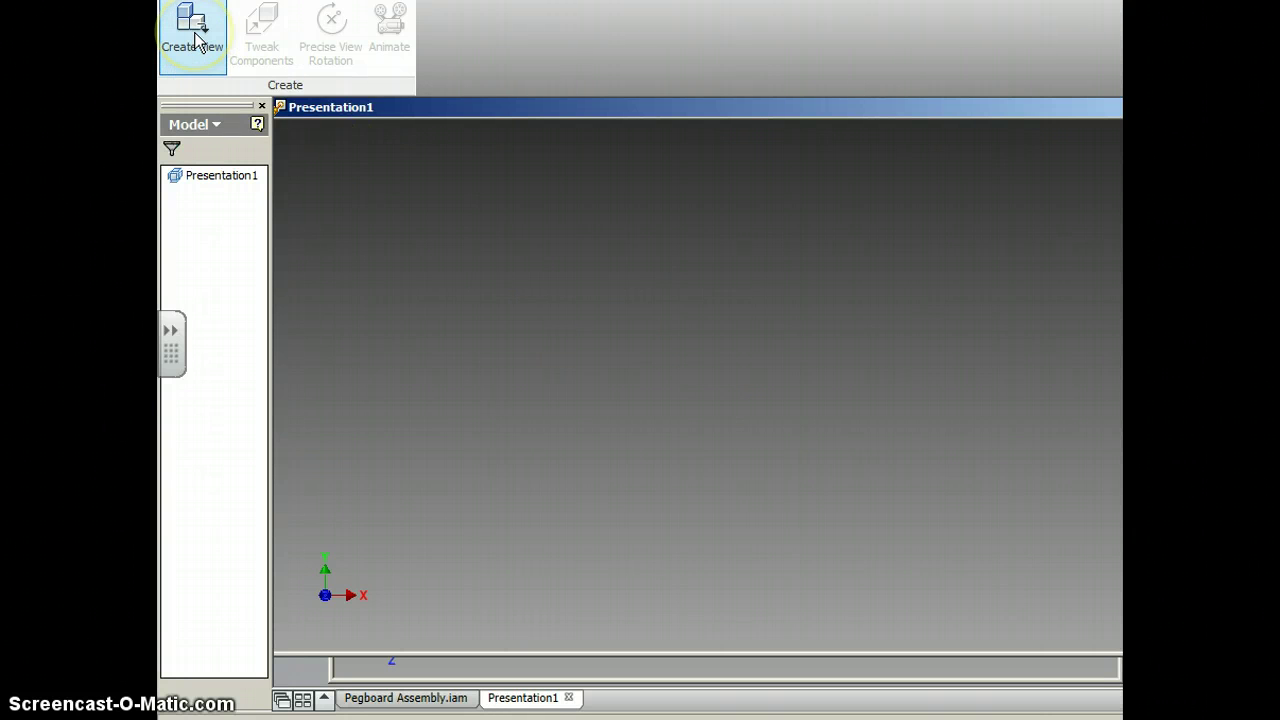
Step: Create a presentation view of Pegboard Assembly.iam using the Manual explosion method
{"action": "left_click", "coordinate": [195, 40]}
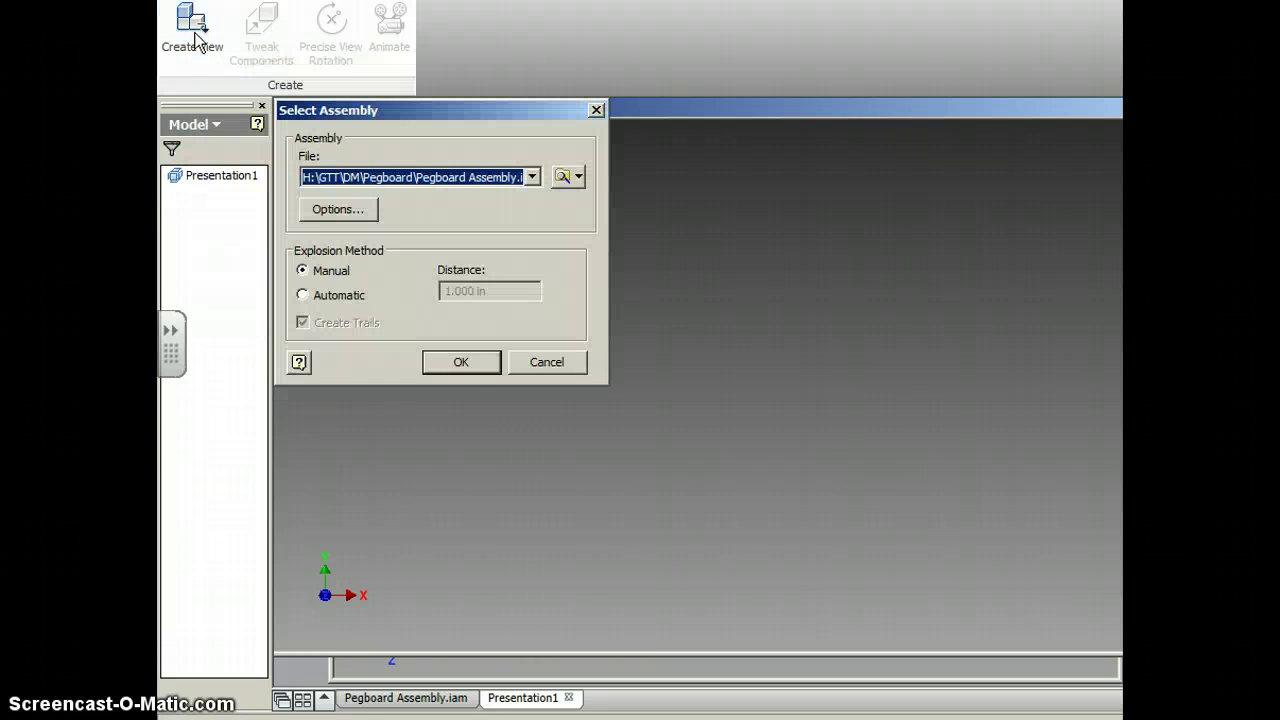
{"action": "left_click", "coordinate": [563, 177]}
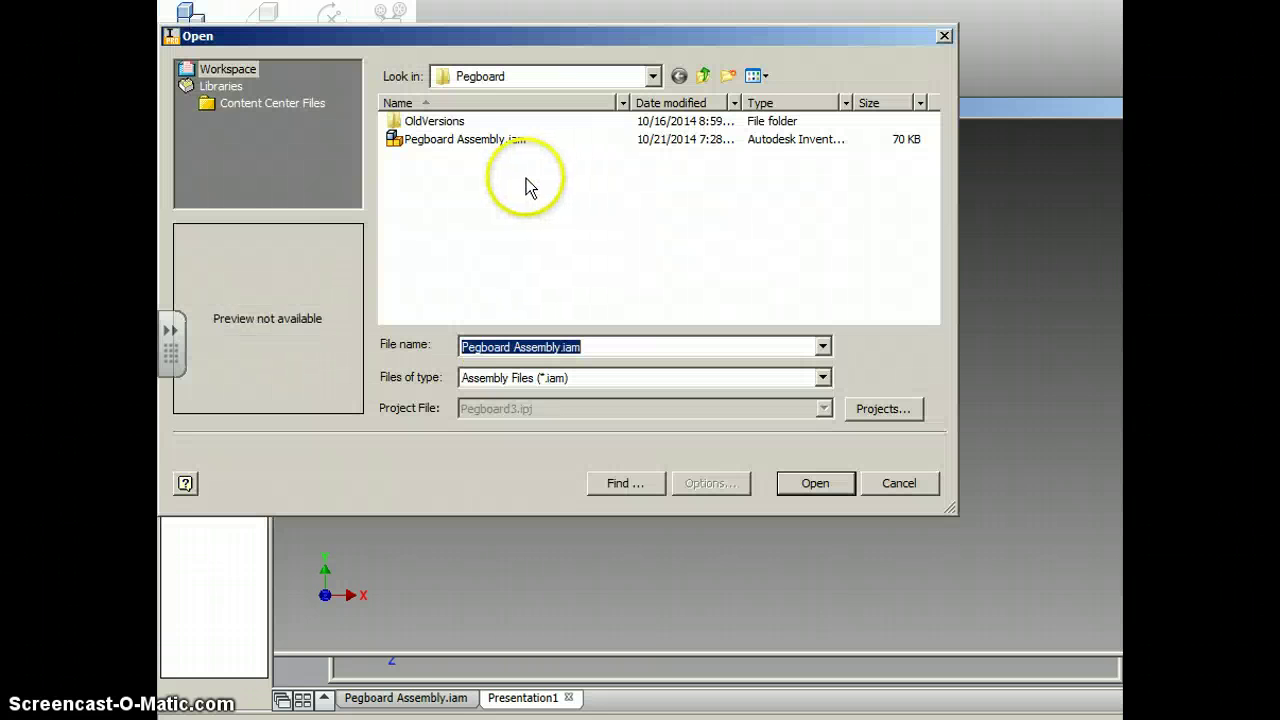
{"action": "double_click", "coordinate": [478, 140]}
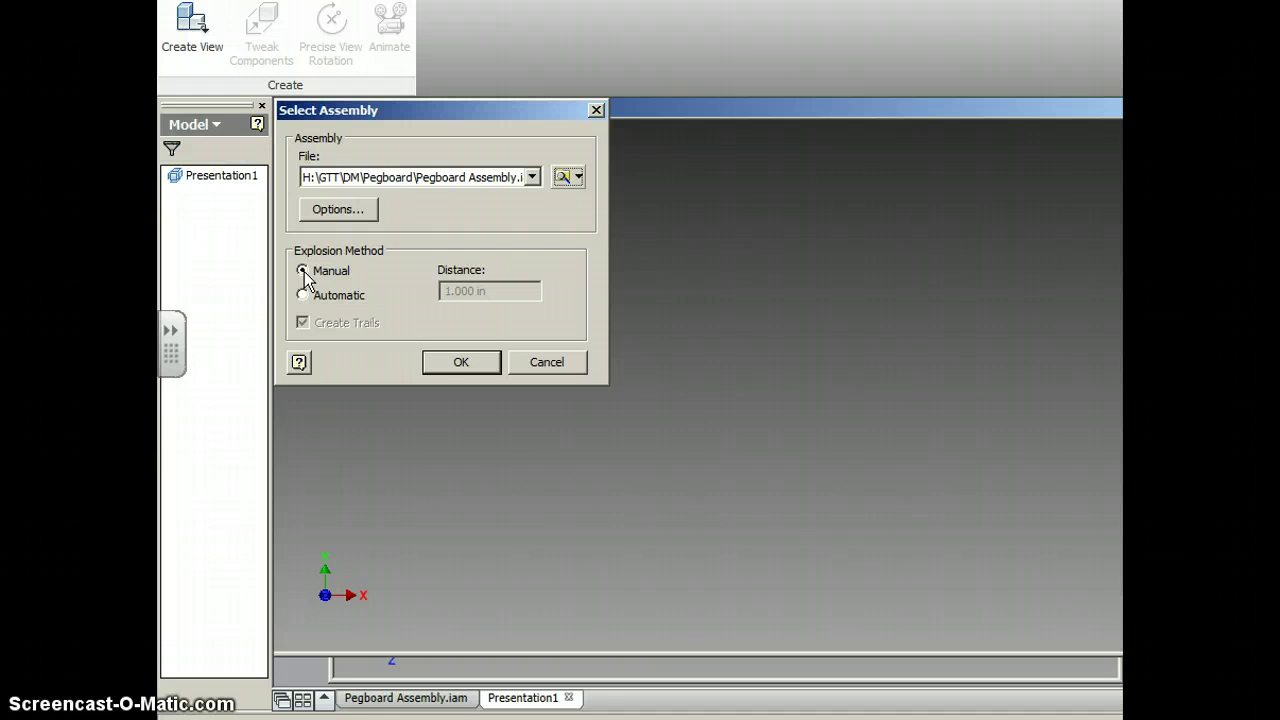
{"action": "left_click", "coordinate": [460, 362]}
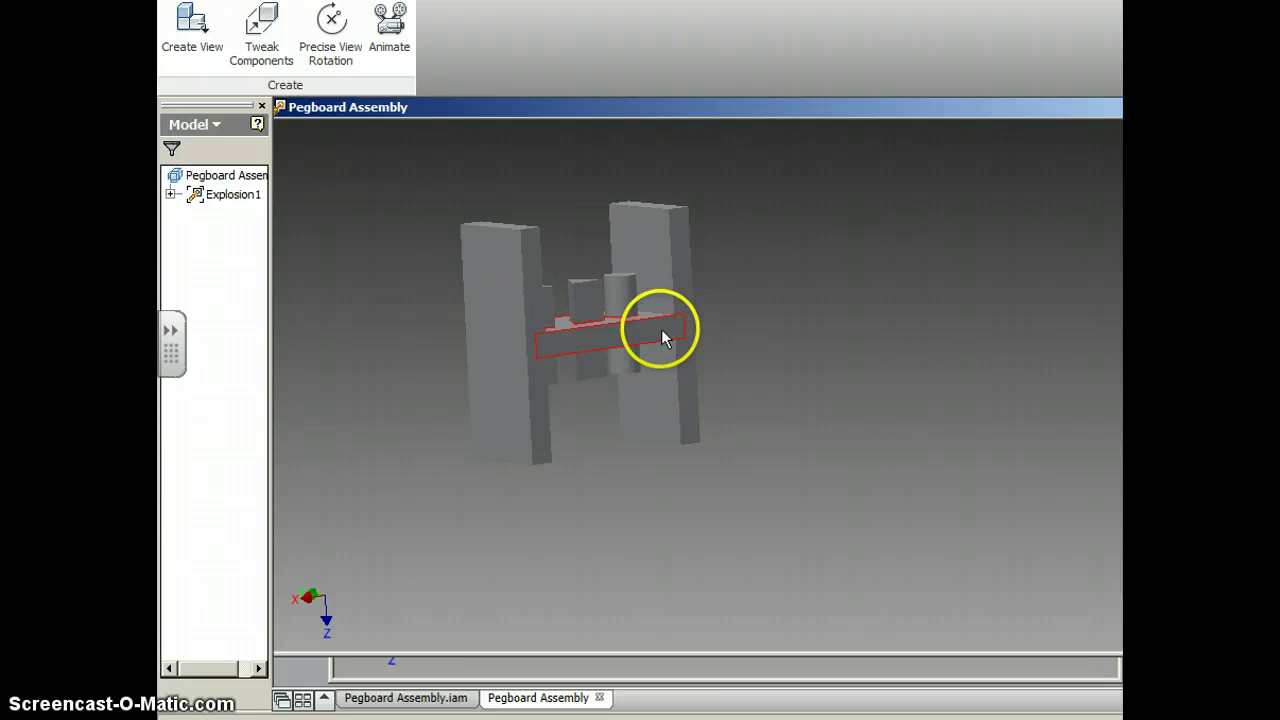
Step: Tweak Leg:2 outward about 4.96 in along Z, perpendicular to its outer face, with Explosion1 expanded to its parts
{"action": "left_click", "coordinate": [263, 35]}
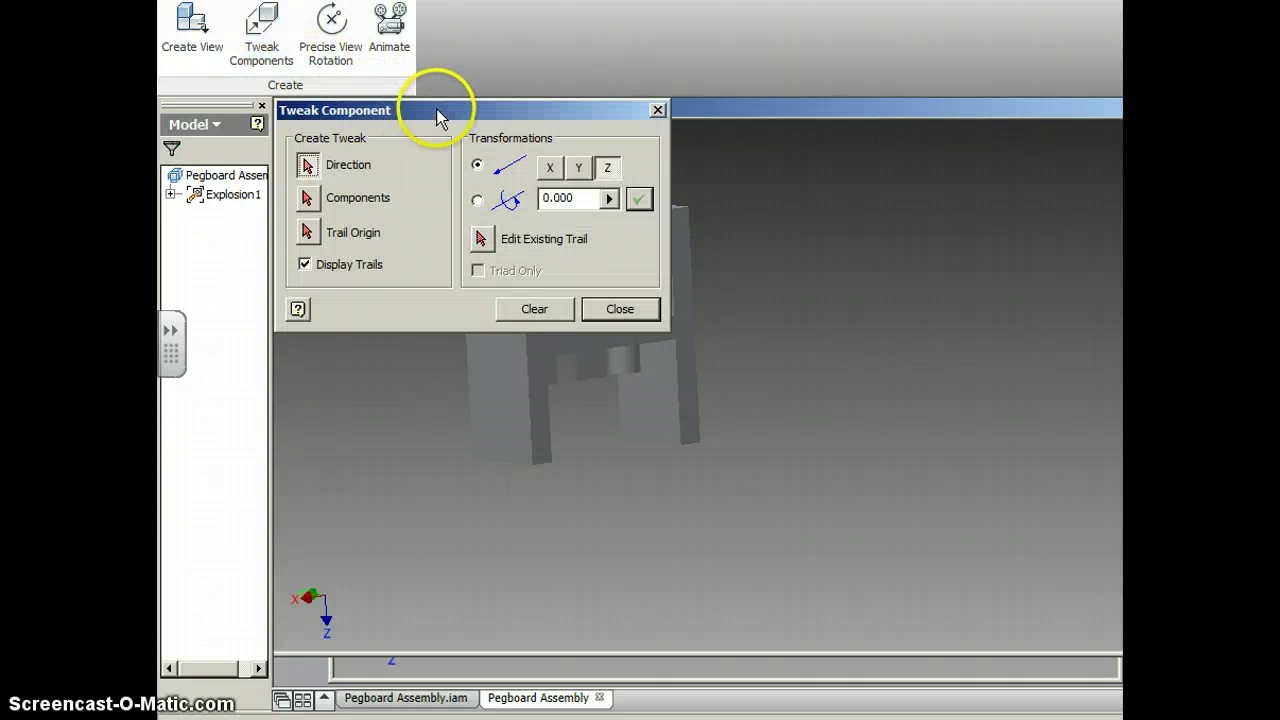
{"action": "left_click_drag", "start_coordinate": [443, 112], "coordinate": [892, 56]}
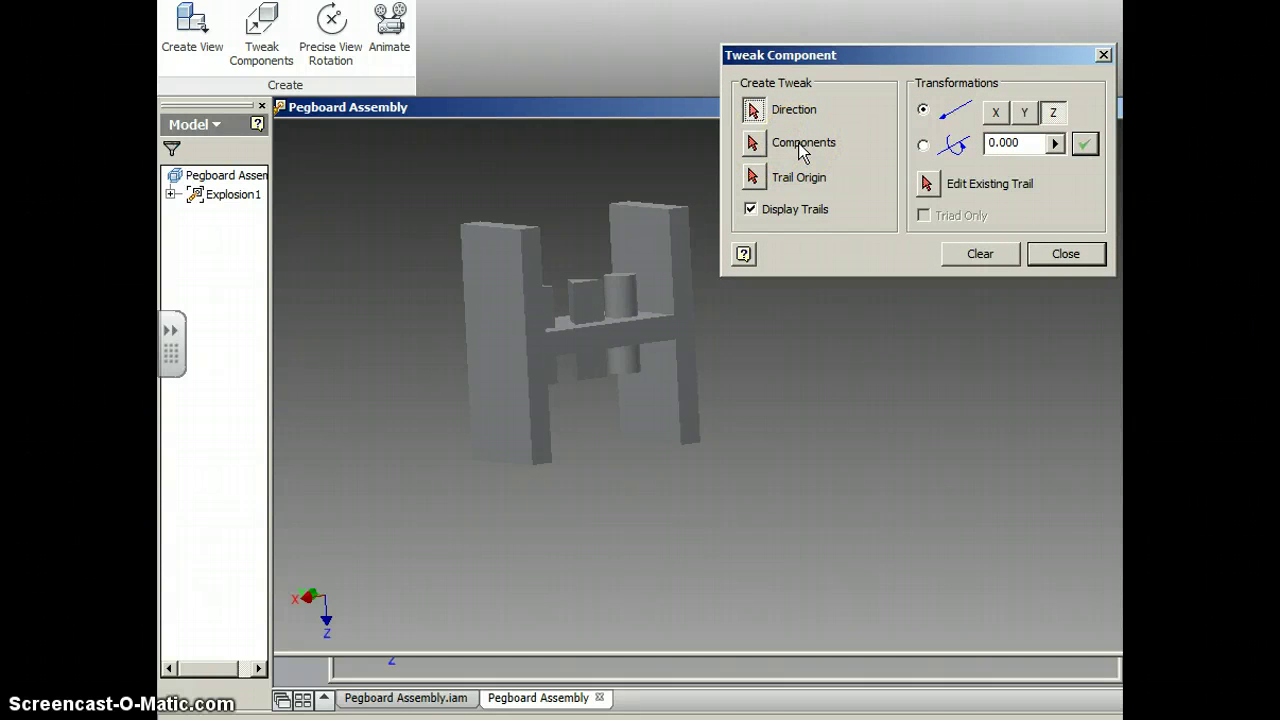
{"action": "left_click", "coordinate": [171, 194]}
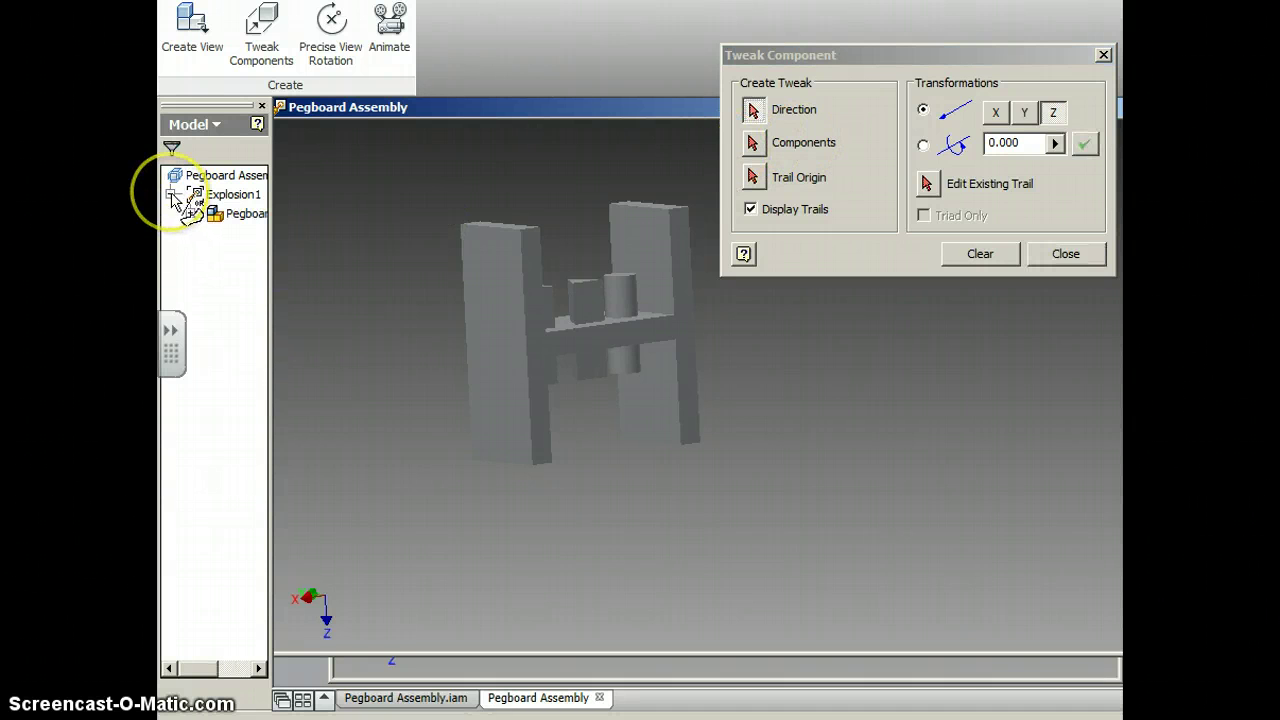
{"action": "left_click", "coordinate": [190, 213]}
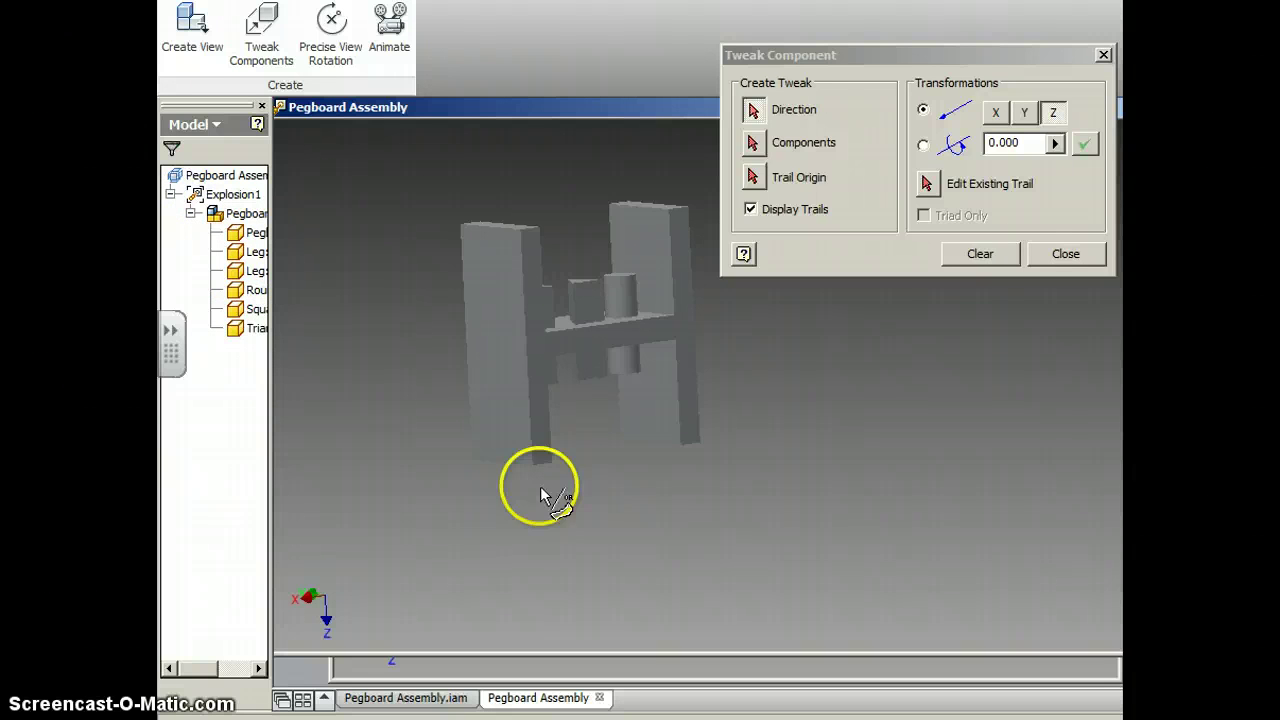
{"action": "left_click_drag", "start_coordinate": [840, 59], "coordinate": [866, 20]}
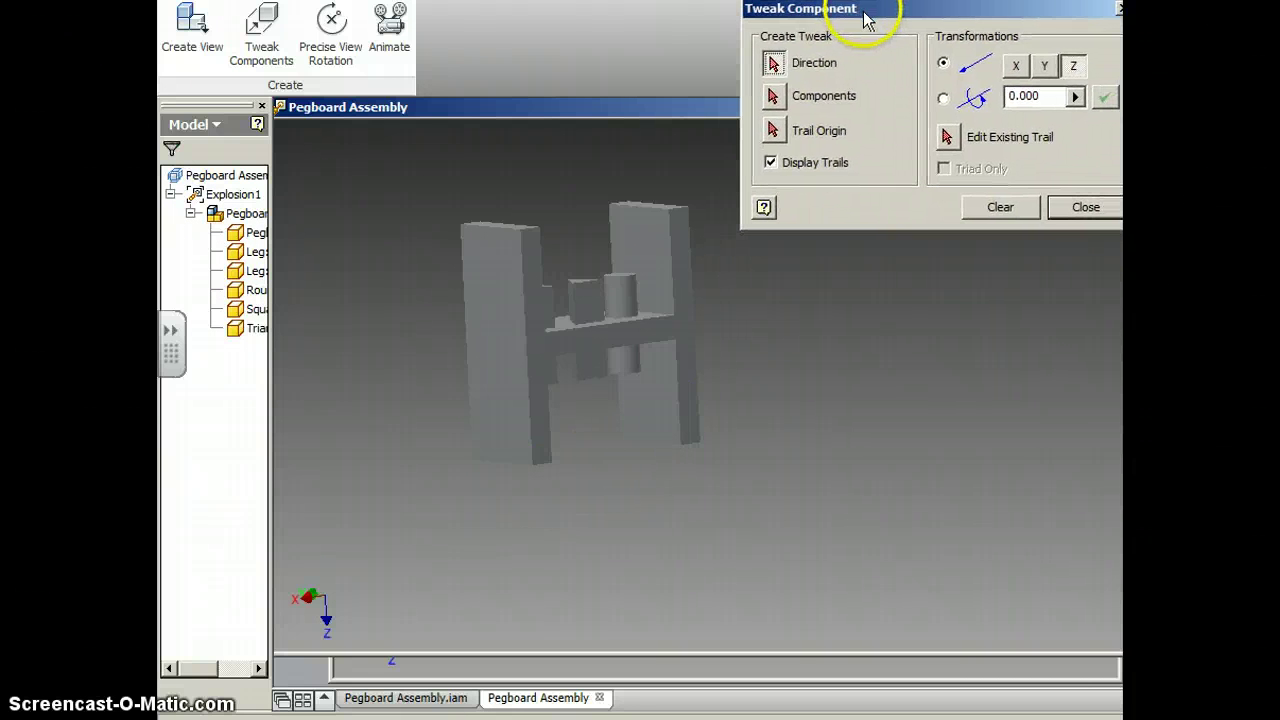
{"action": "left_click", "coordinate": [774, 97]}
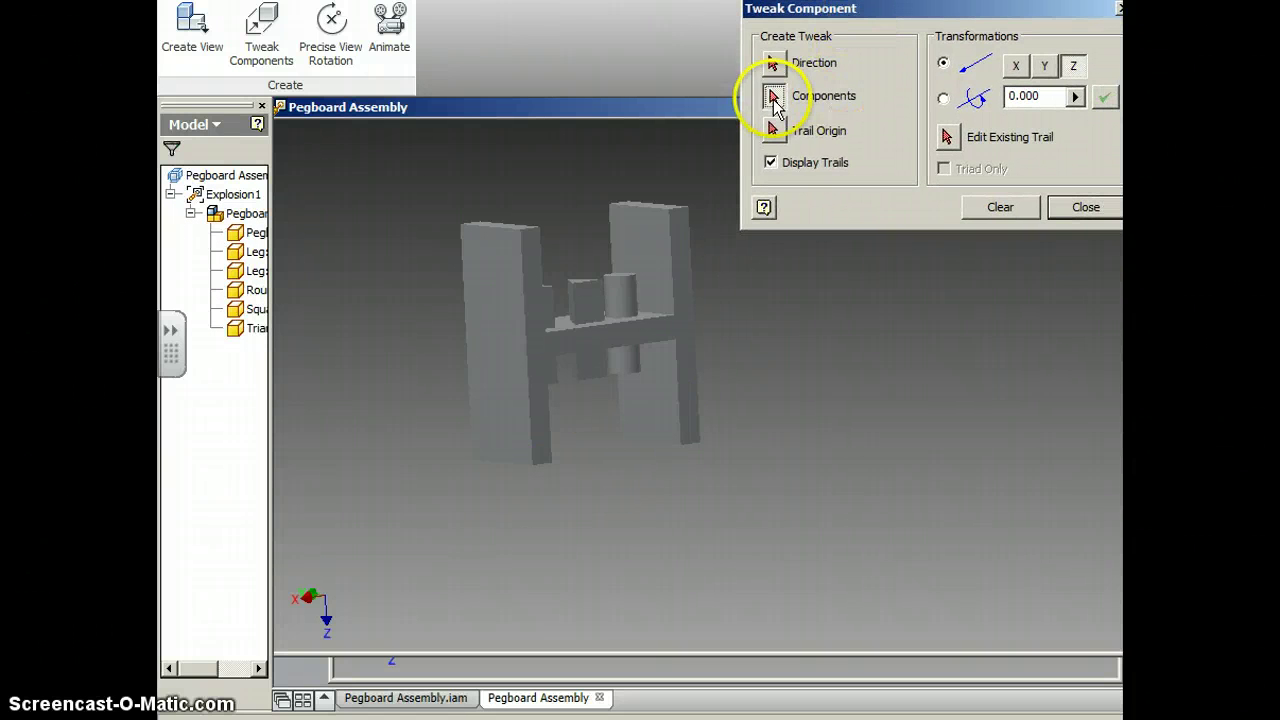
{"action": "left_click", "coordinate": [497, 281]}
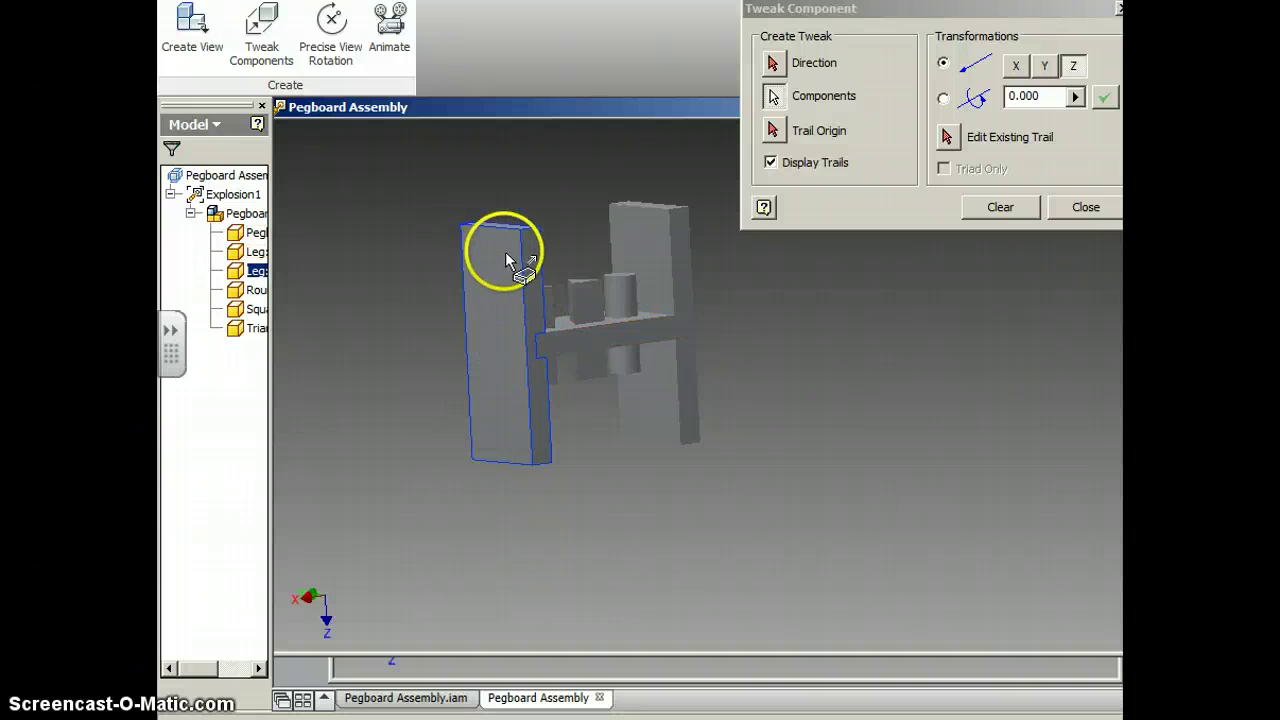
{"action": "left_click", "coordinate": [777, 67]}
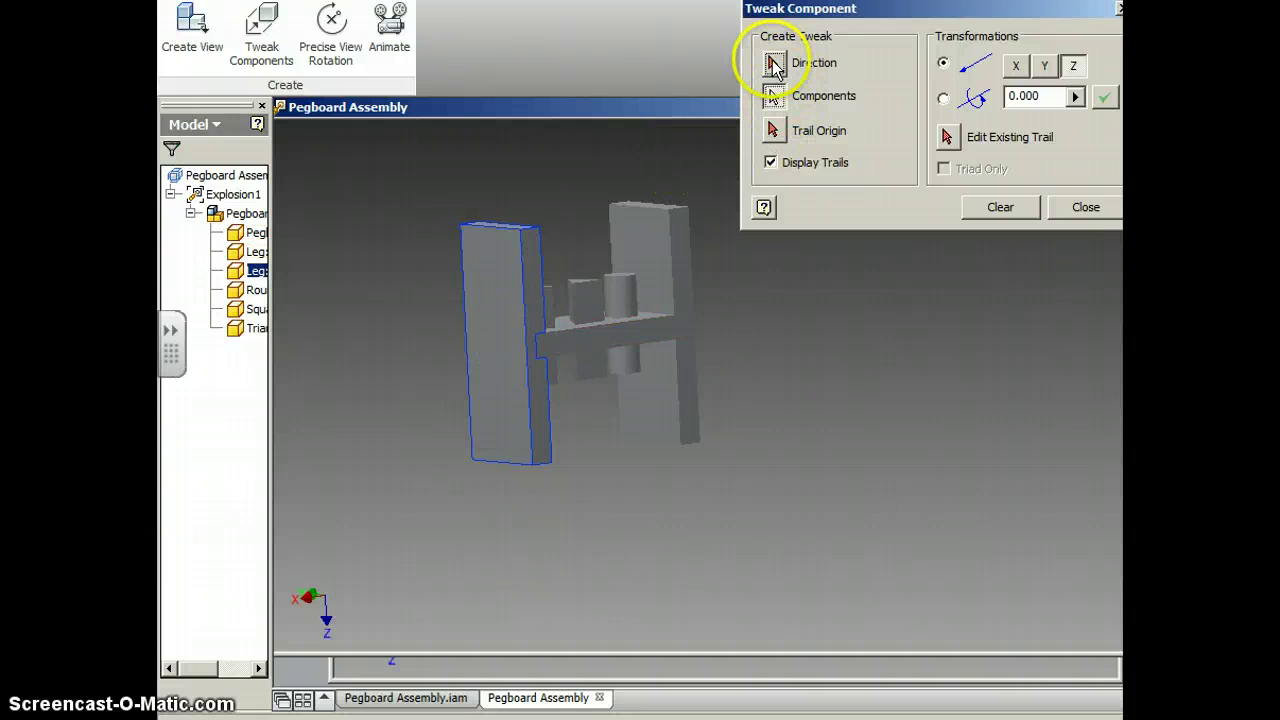
{"action": "left_click", "coordinate": [487, 296]}
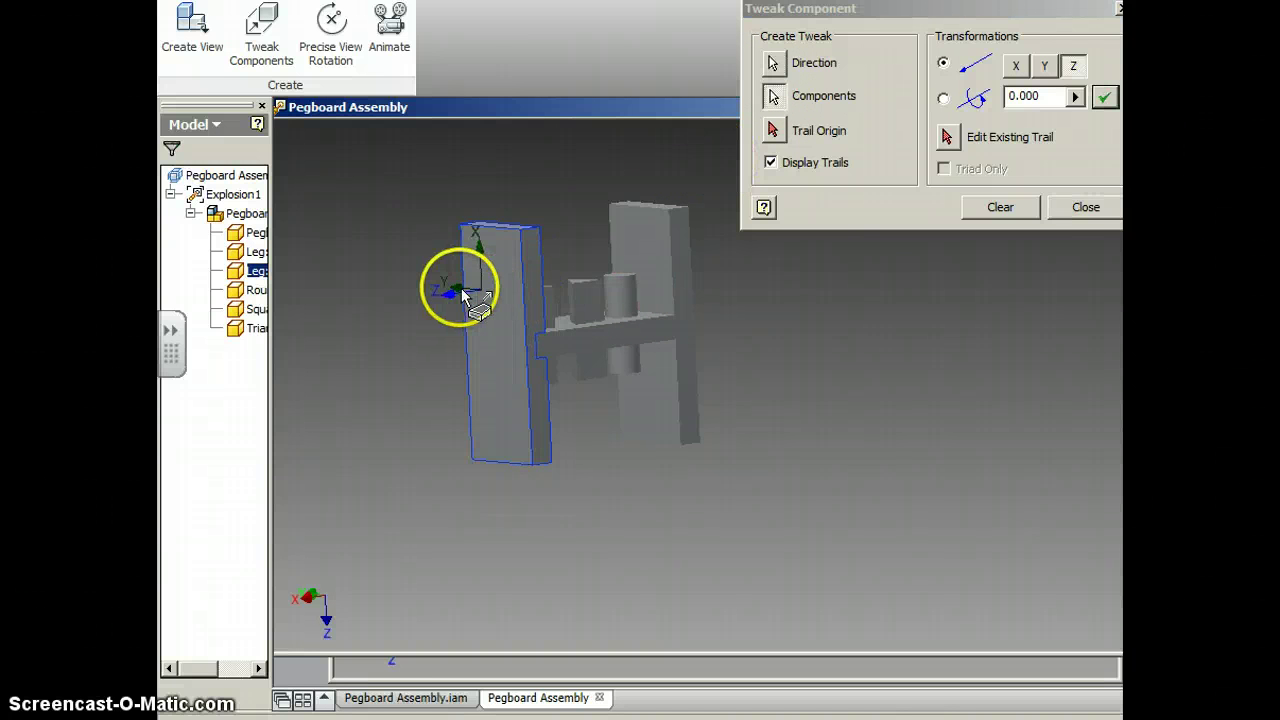
{"action": "left_click", "coordinate": [1072, 66]}
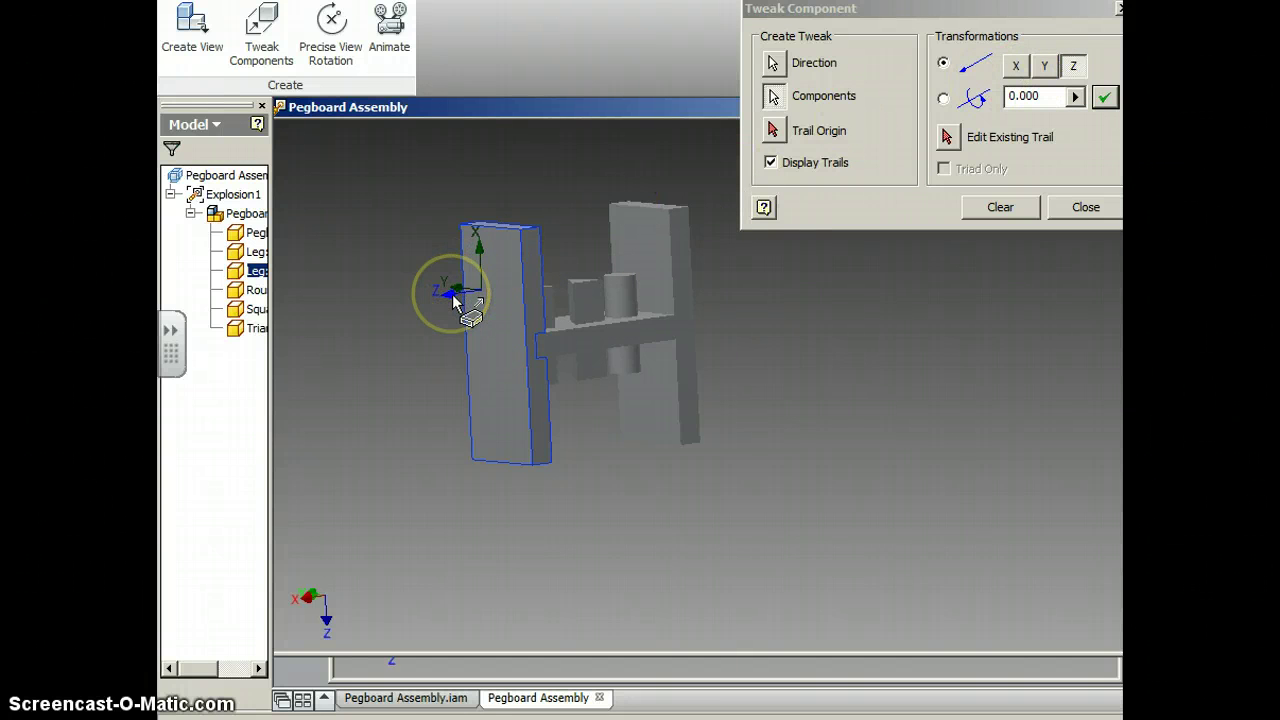
{"action": "left_click_drag", "start_coordinate": [452, 294], "coordinate": [292, 329]}
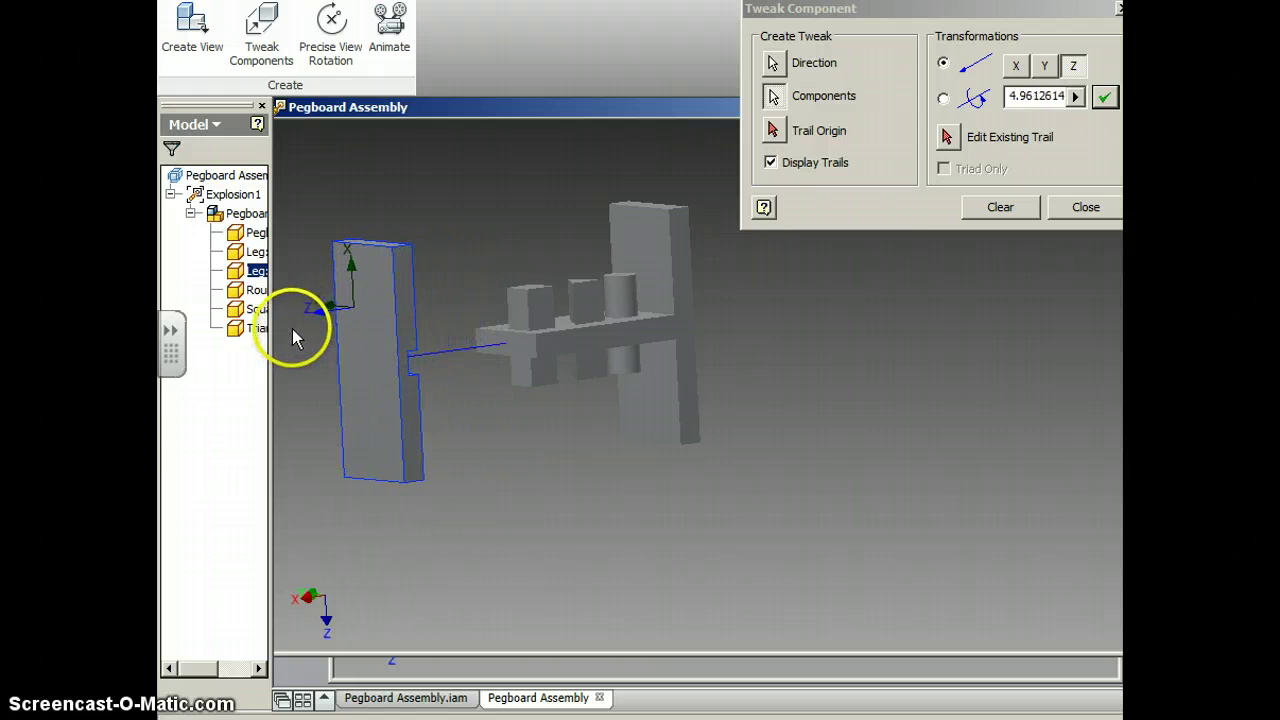
{"action": "left_click", "coordinate": [1105, 97]}
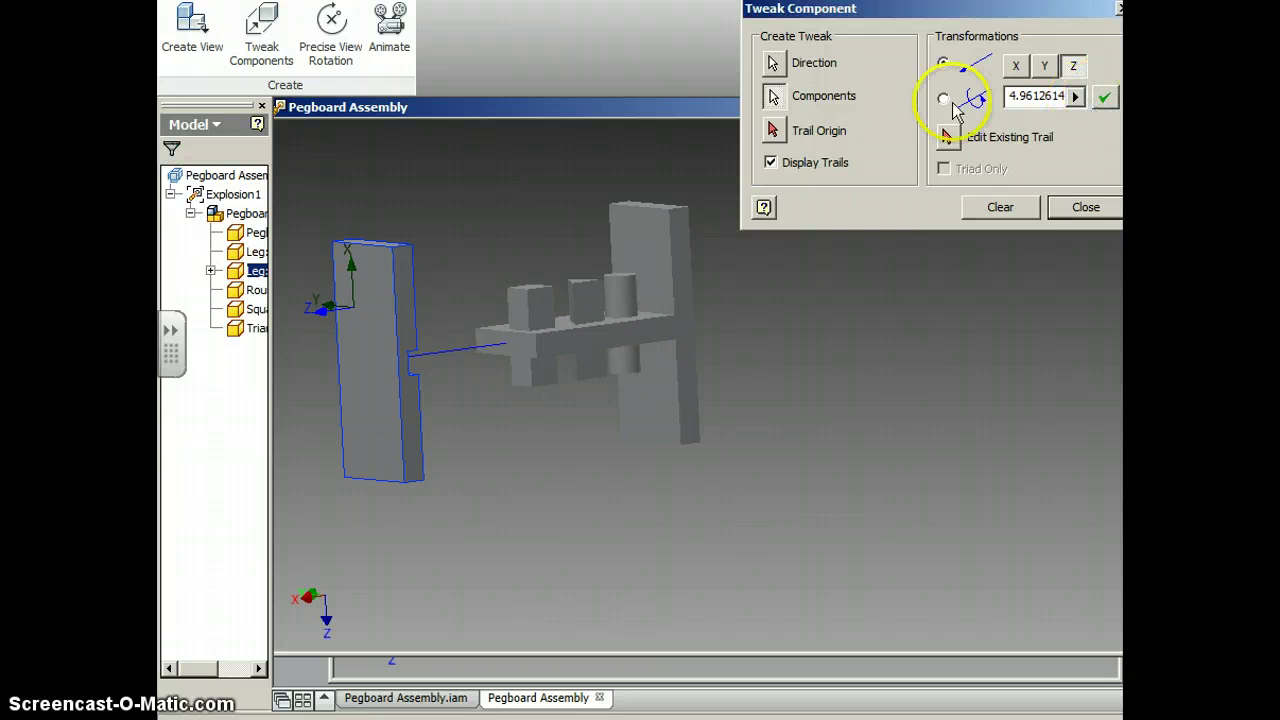
Step: Tweak only Leg:1 outward about 5.48 in along negative X, away from the pegboard top
{"action": "left_click", "coordinate": [686, 253]}
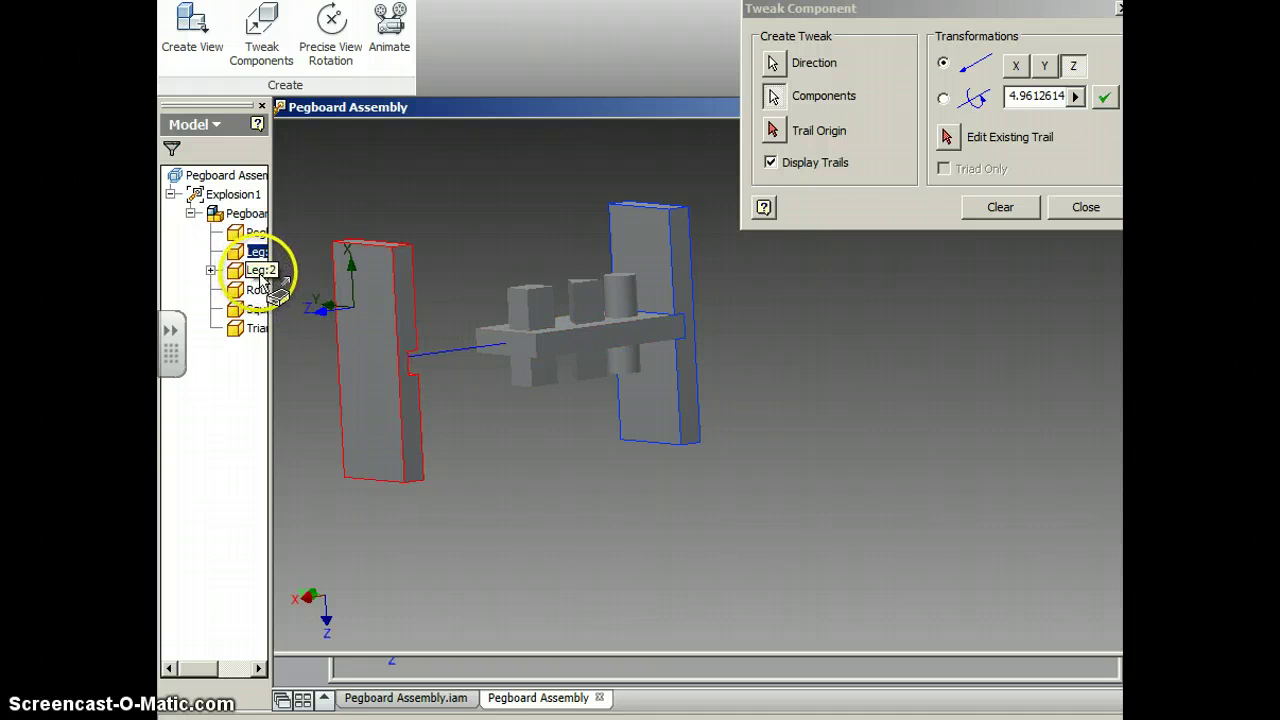
{"action": "left_click", "coordinate": [371, 429]}
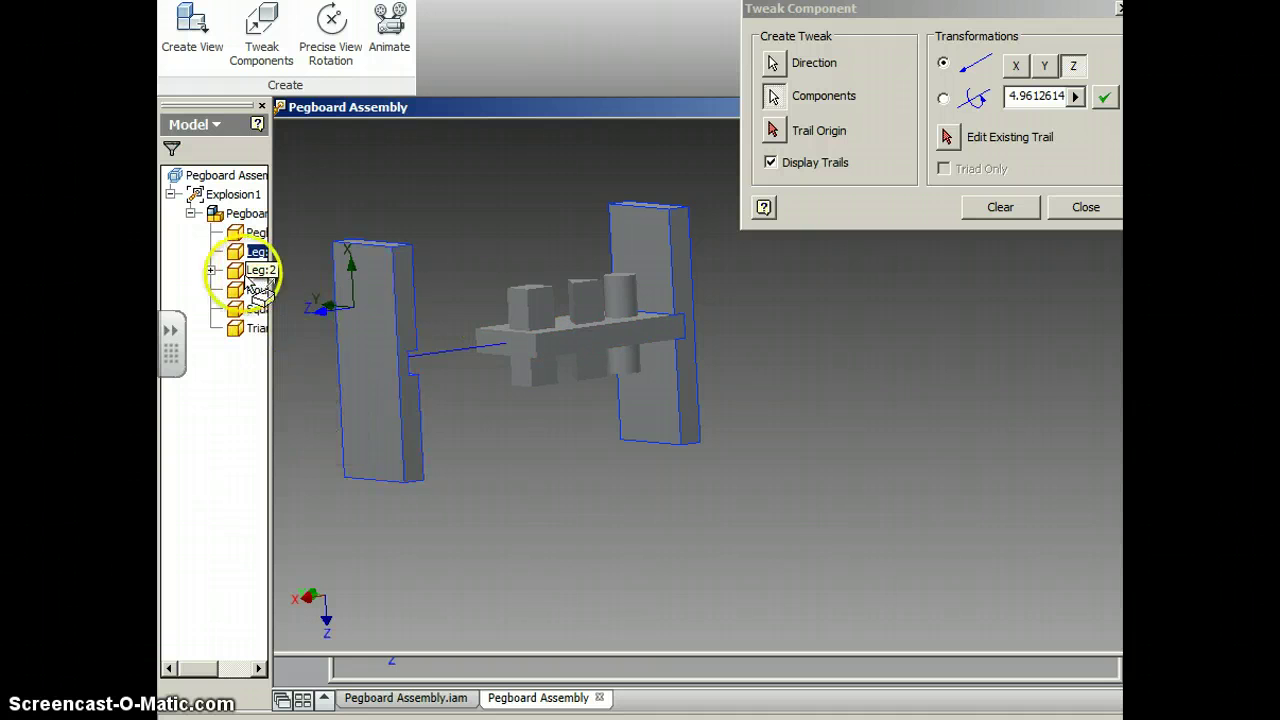
{"action": "left_click", "coordinate": [257, 272]}
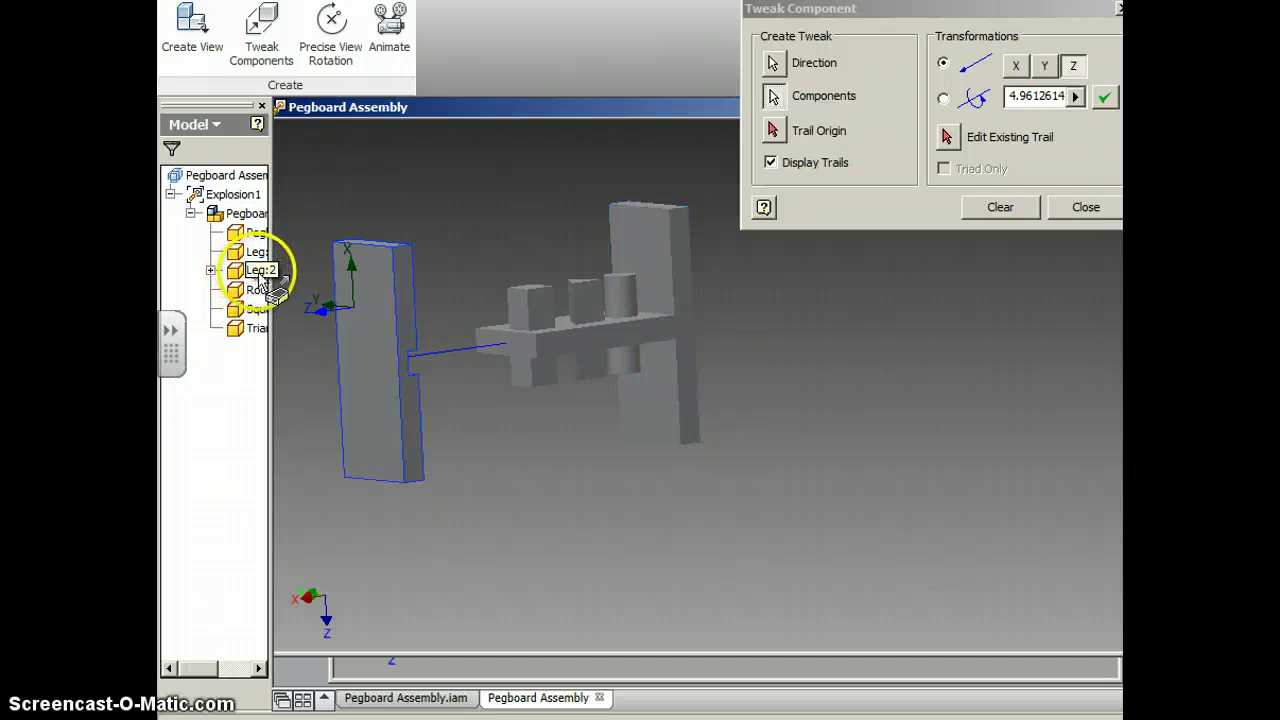
{"action": "left_click", "coordinate": [272, 251]}
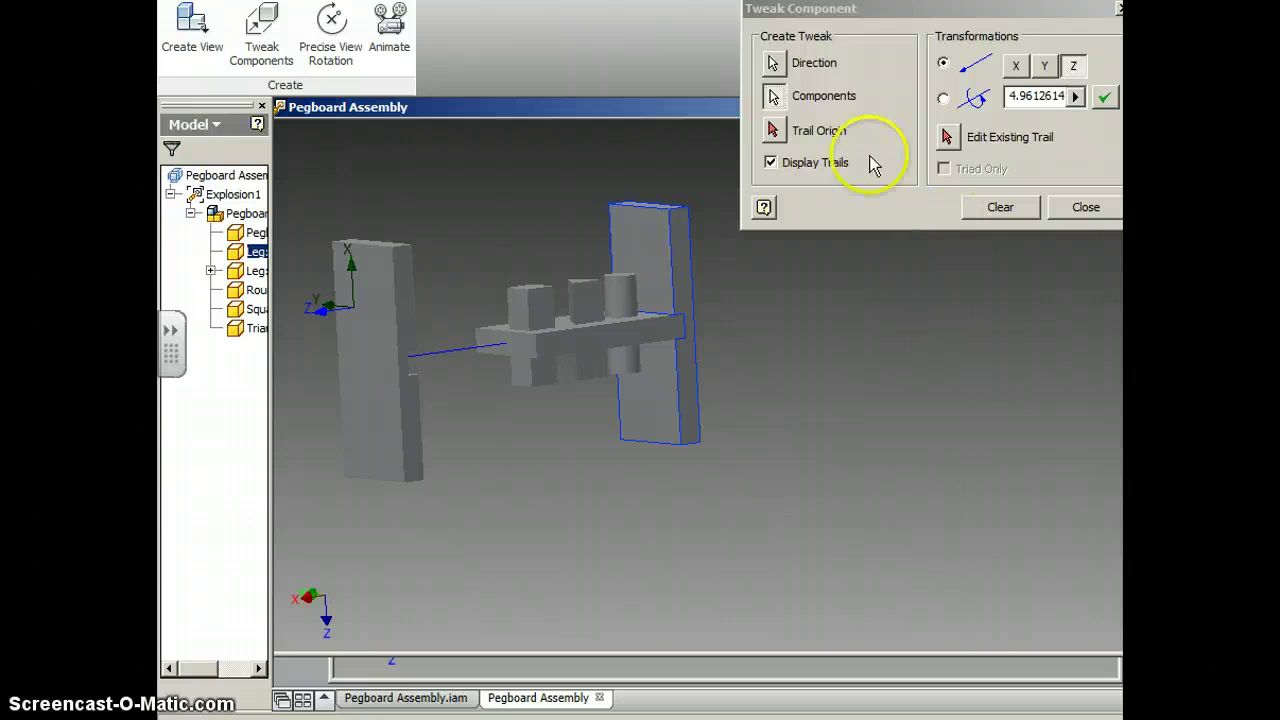
{"action": "left_click", "coordinate": [775, 62]}
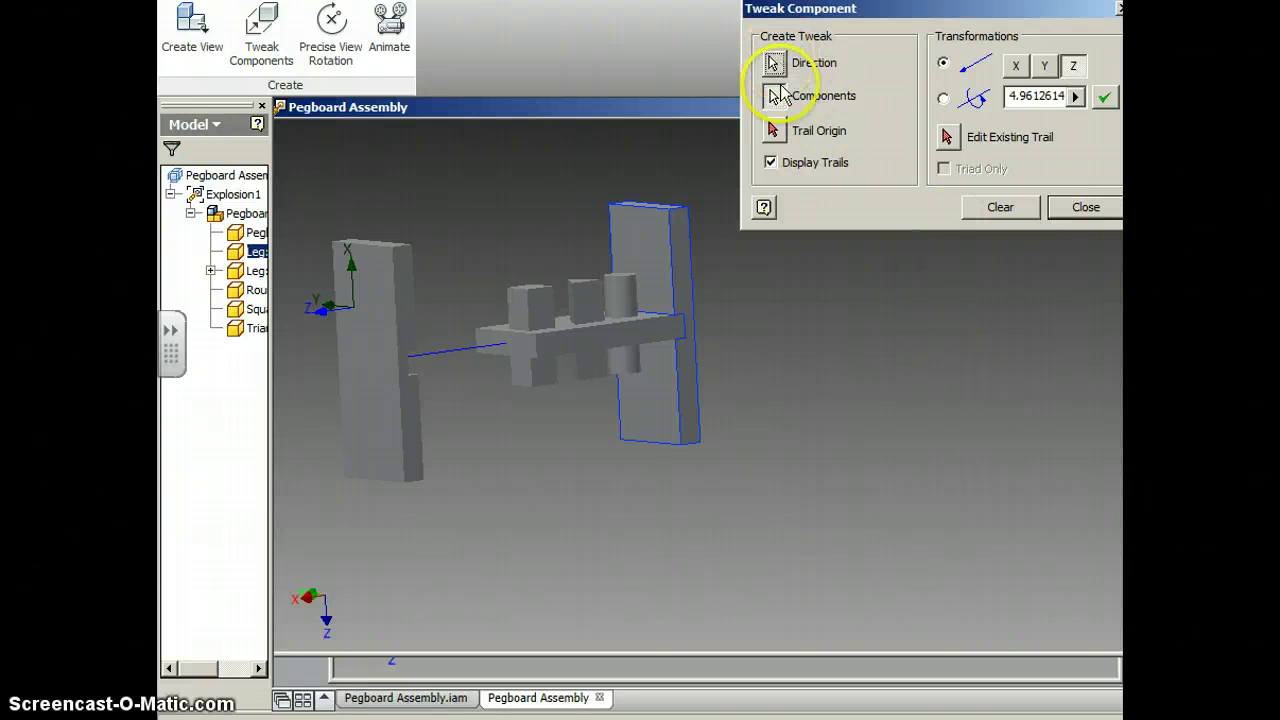
{"action": "left_click", "coordinate": [692, 351]}
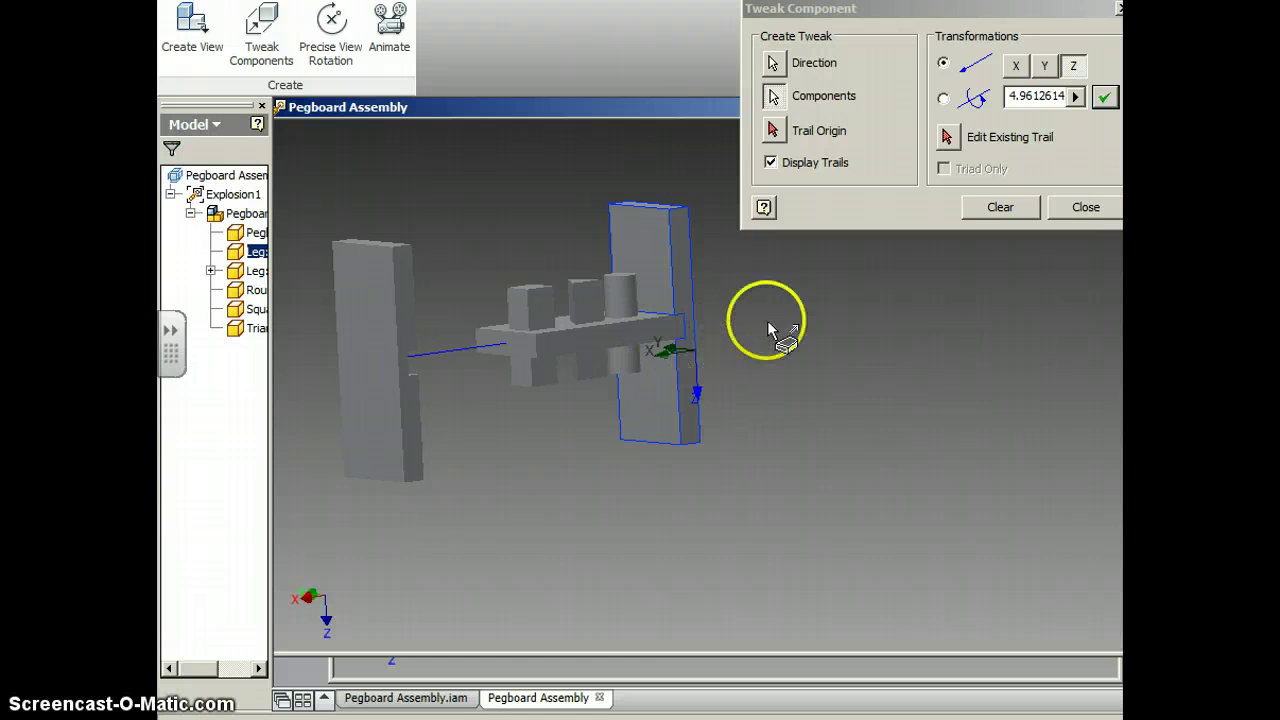
{"action": "left_click_drag", "start_coordinate": [672, 344], "coordinate": [836, 317]}
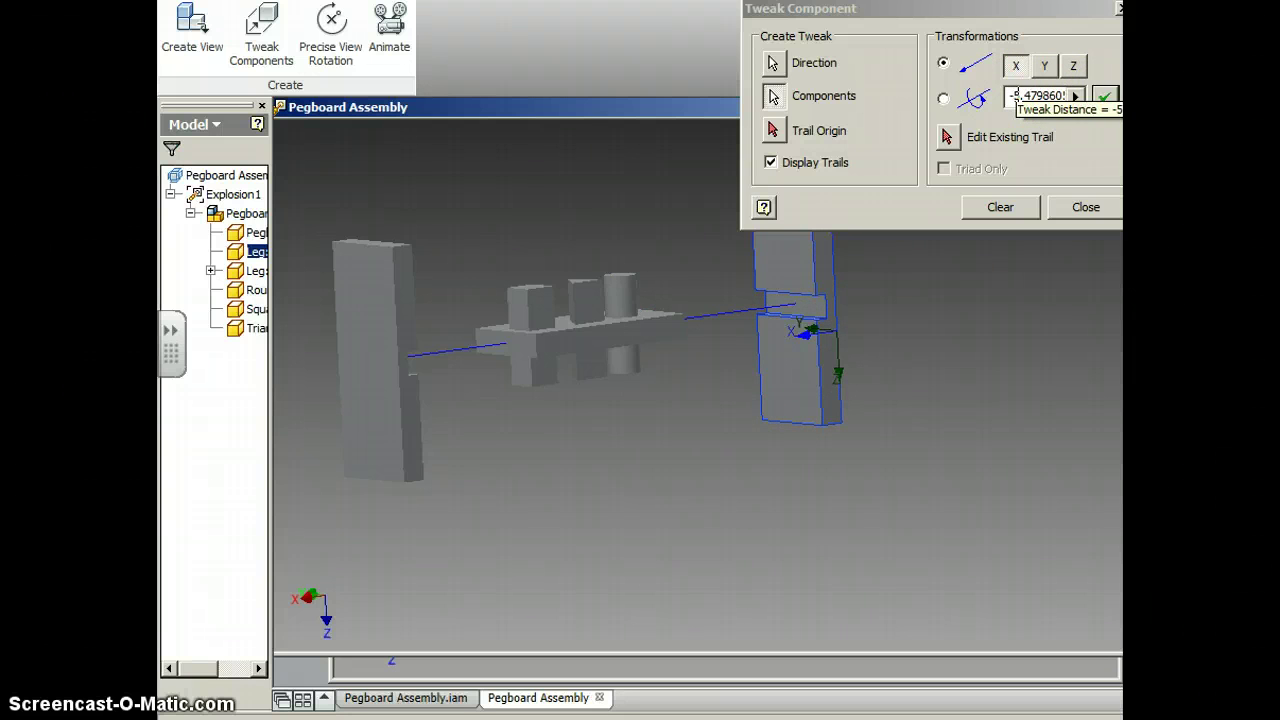
{"action": "left_click", "coordinate": [1106, 96]}
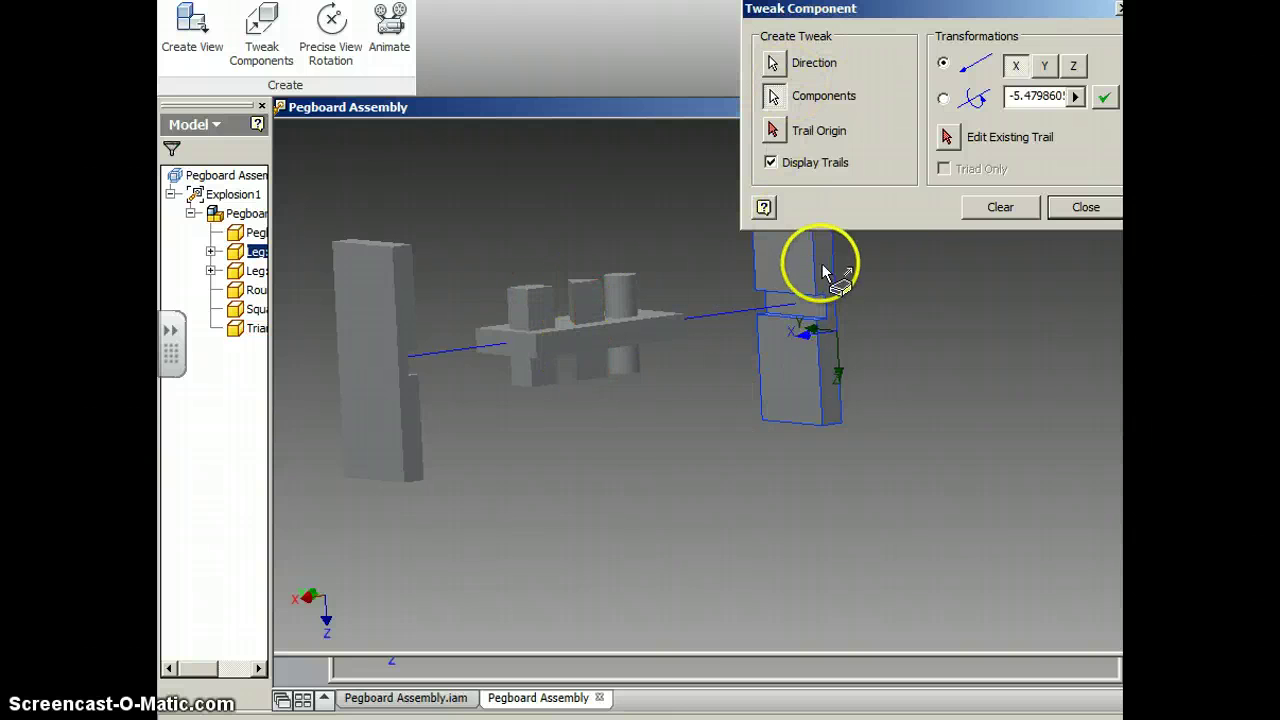
Step: Tweak the round, square and triangle pegs together about 4.98 in along negative Y, straight up out of the pegboard top
{"action": "left_click", "coordinate": [254, 330]}
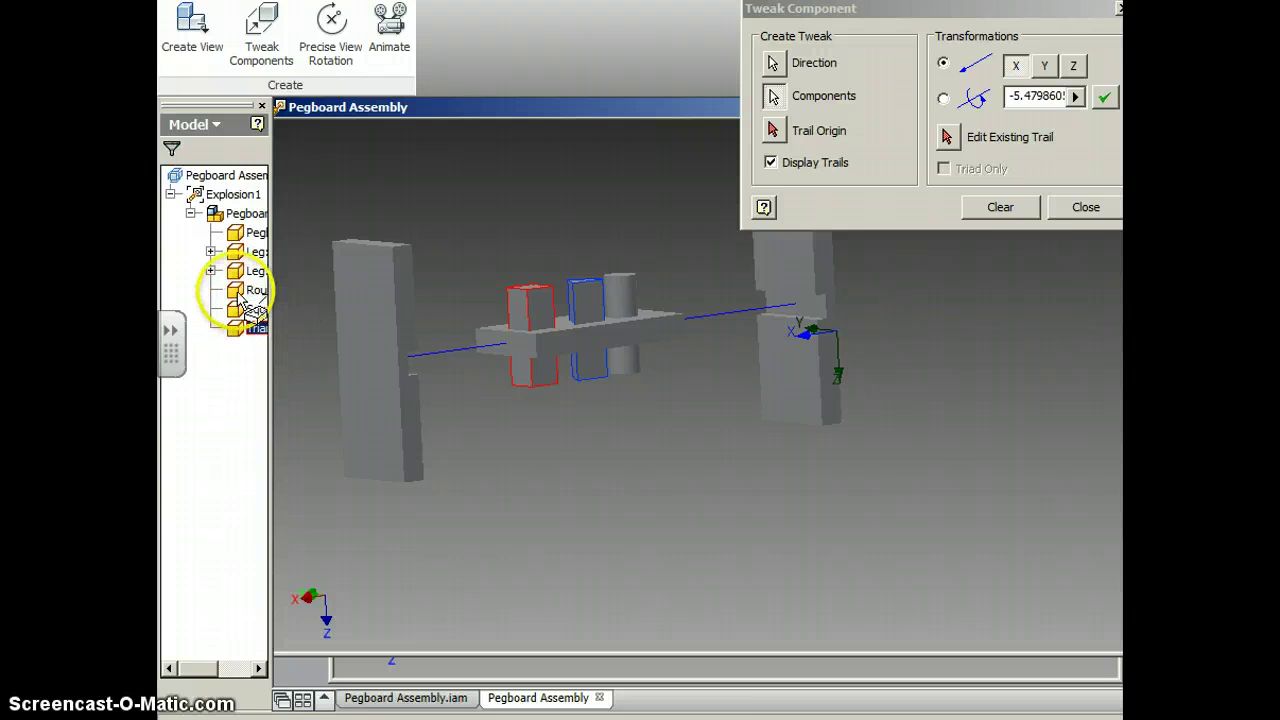
{"action": "left_click", "coordinate": [775, 98]}
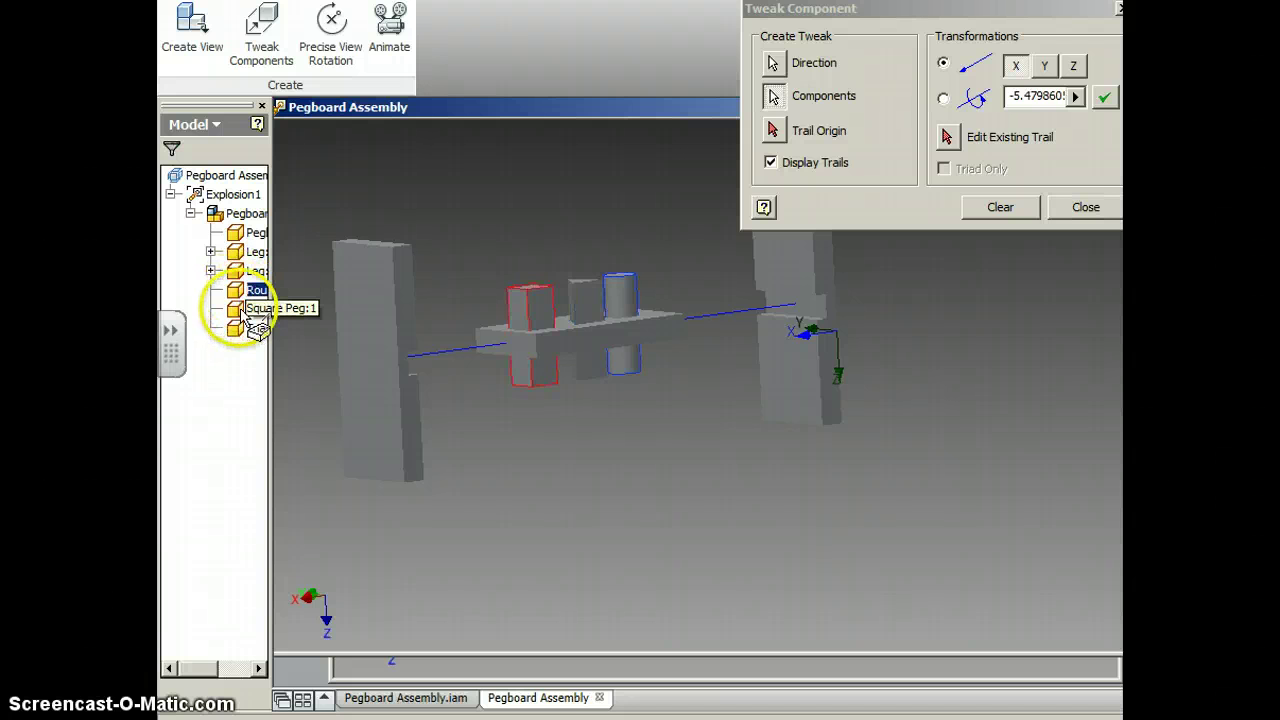
{"action": "left_click", "coordinate": [250, 309]}
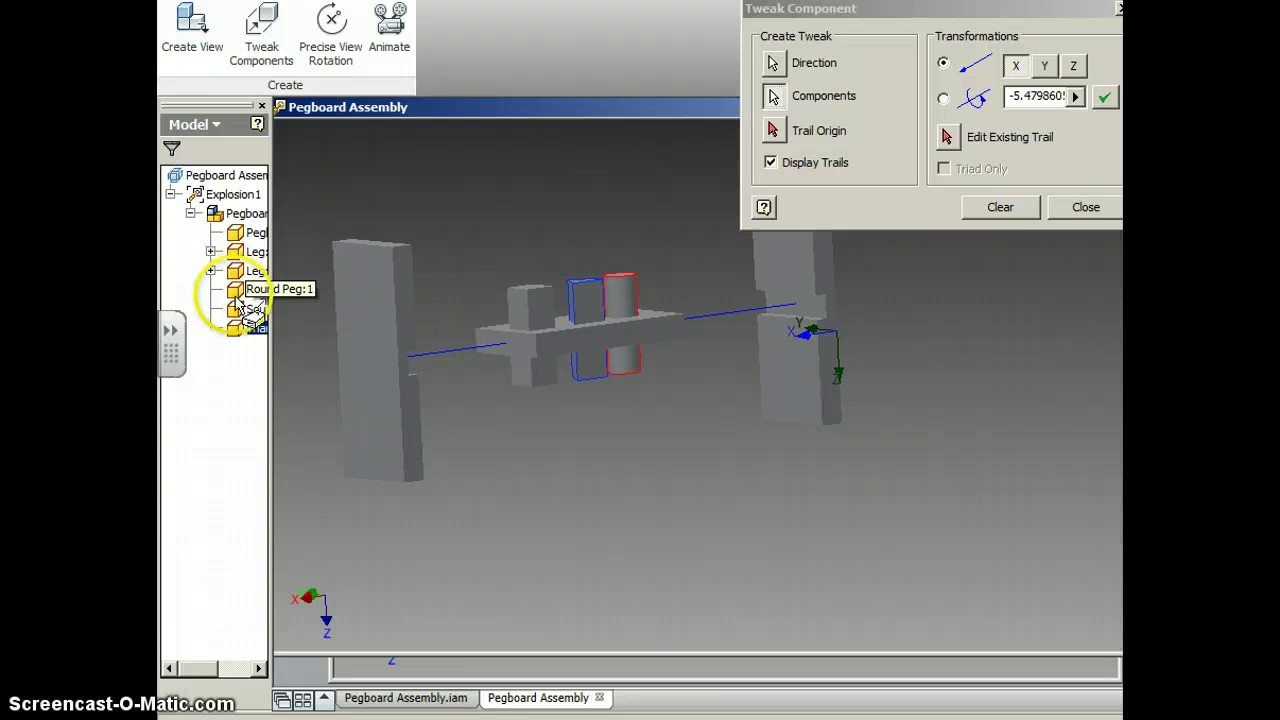
{"action": "left_click", "coordinate": [239, 294]}
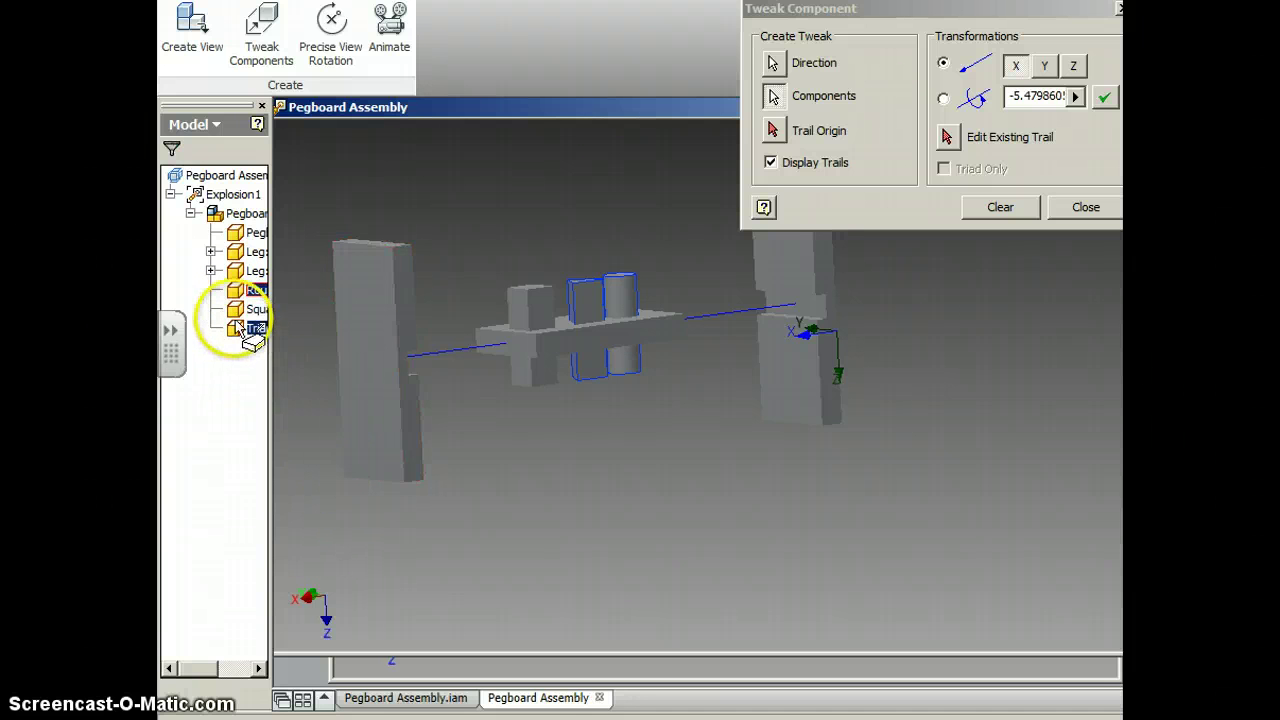
{"action": "left_click", "coordinate": [237, 310]}
{"action": "left_click", "coordinate": [773, 64]}
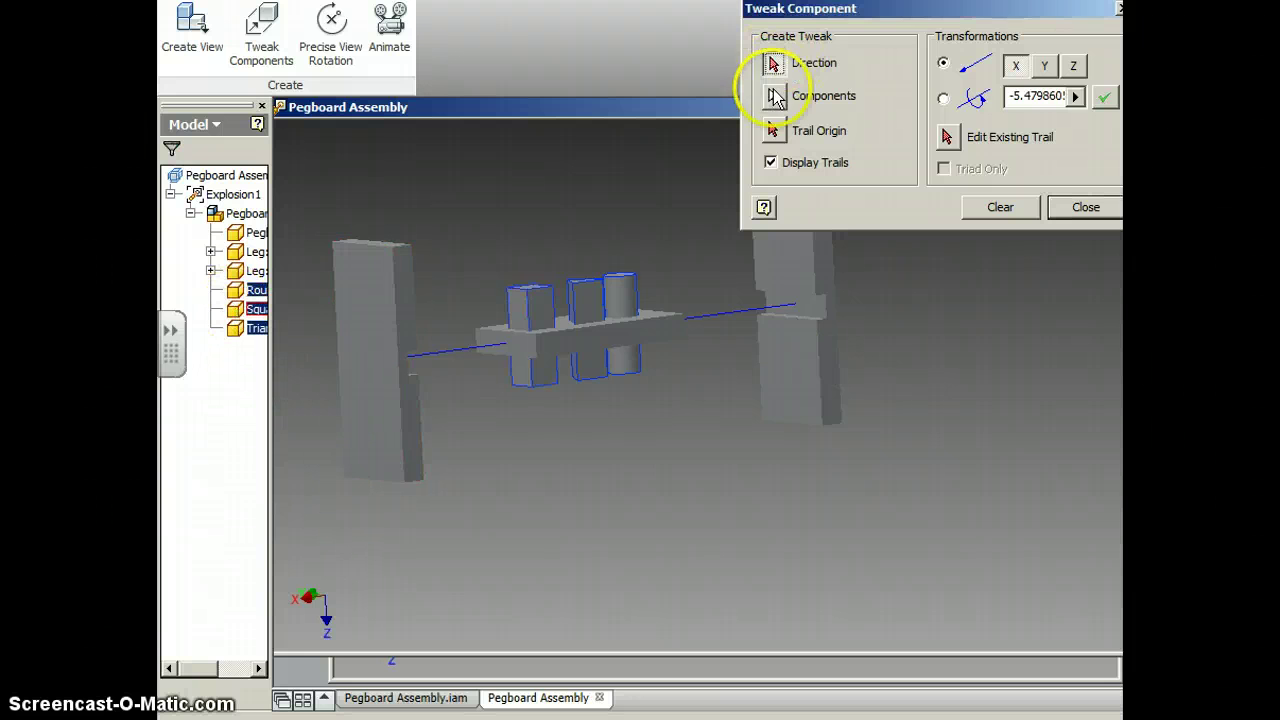
{"action": "left_click", "coordinate": [773, 98]}
{"action": "left_click", "coordinate": [773, 64]}
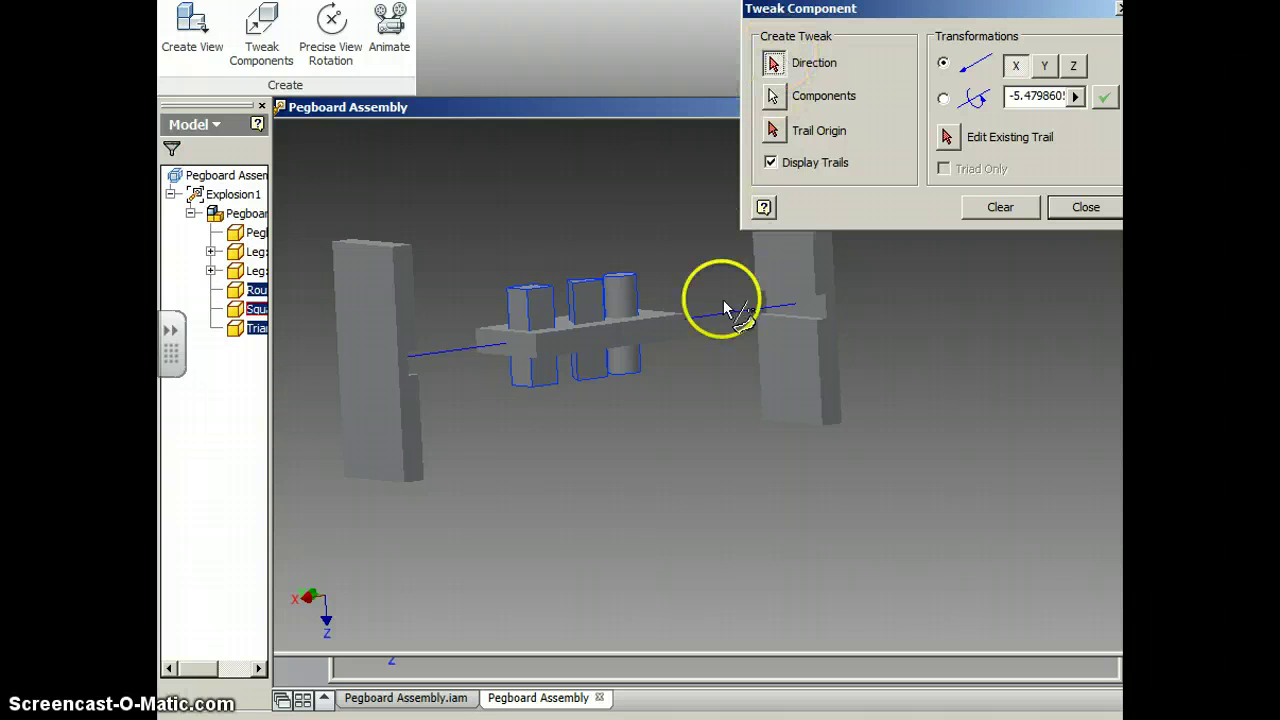
{"action": "left_click", "coordinate": [588, 300]}
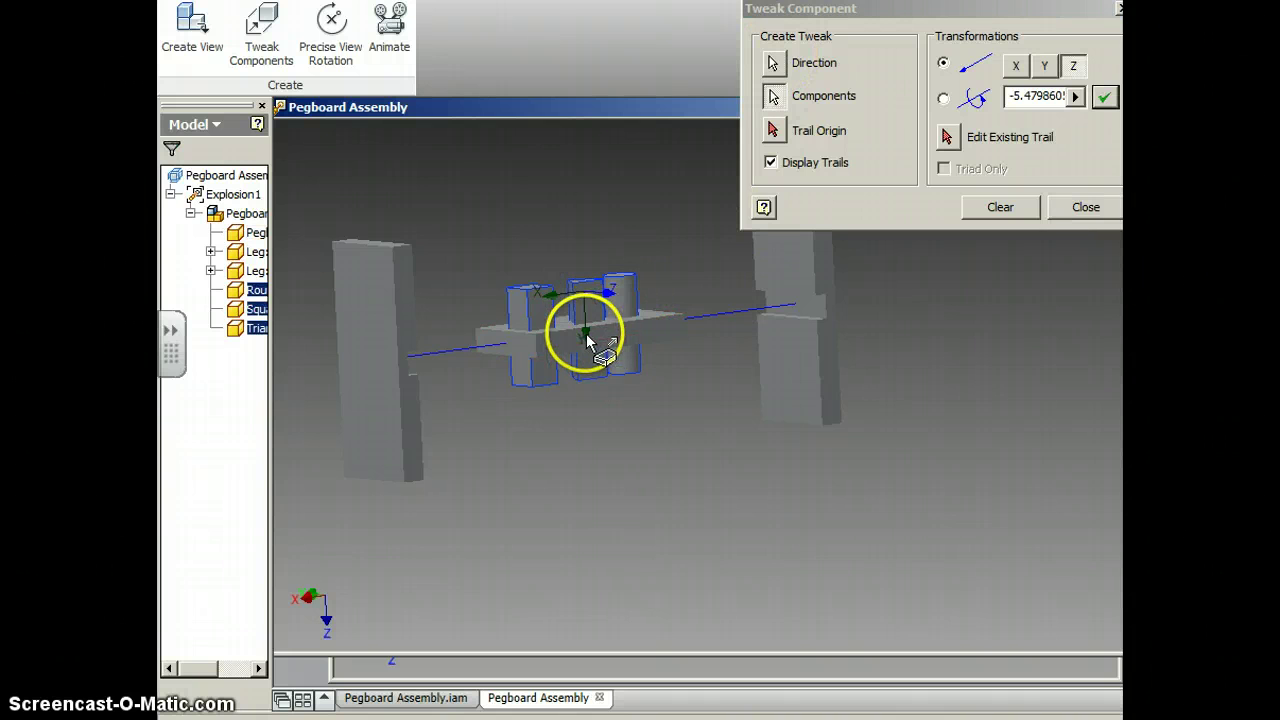
{"action": "left_click", "coordinate": [773, 66]}
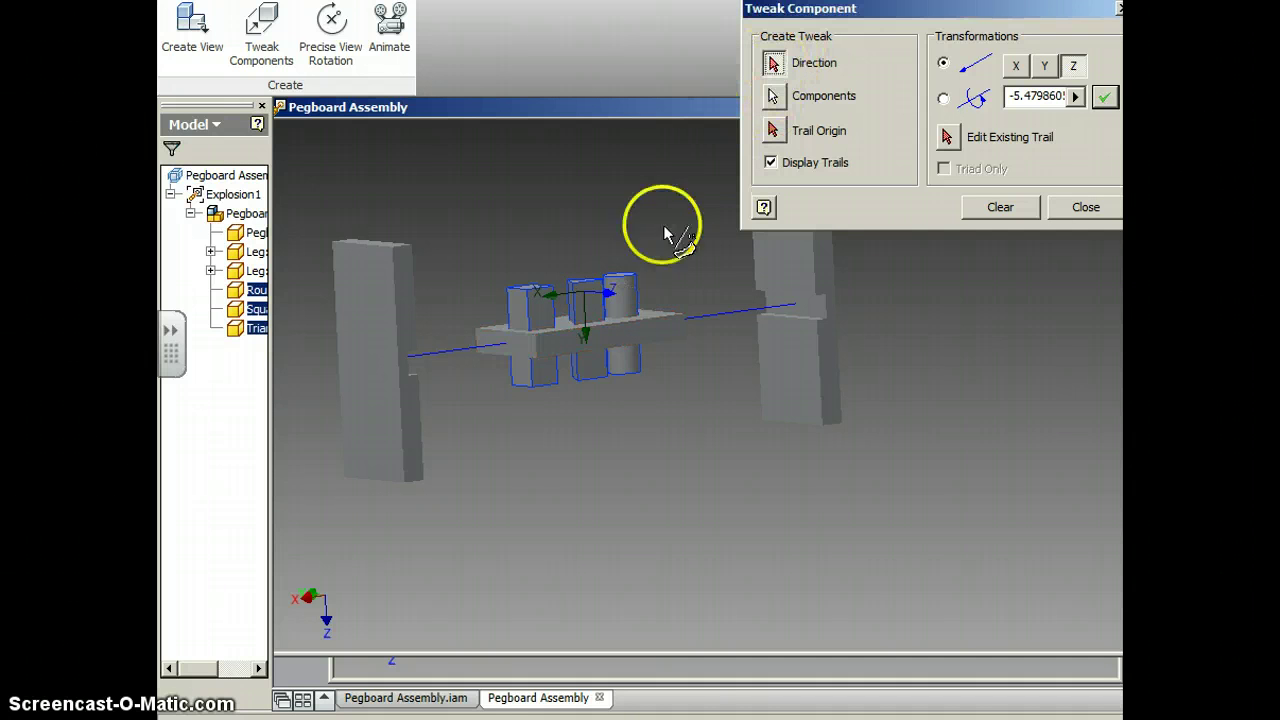
{"action": "left_click", "coordinate": [593, 308]}
{"action": "left_click_drag", "start_coordinate": [592, 338], "coordinate": [602, 178]}
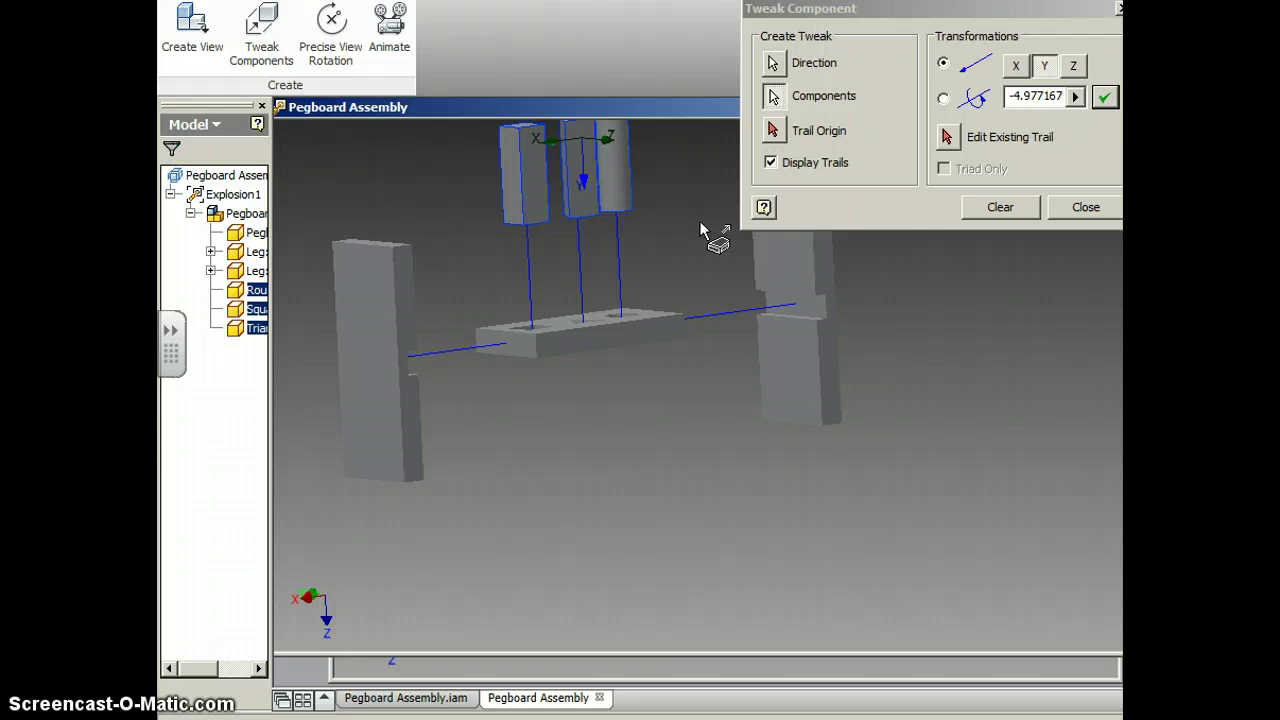
{"action": "left_click", "coordinate": [1103, 99]}
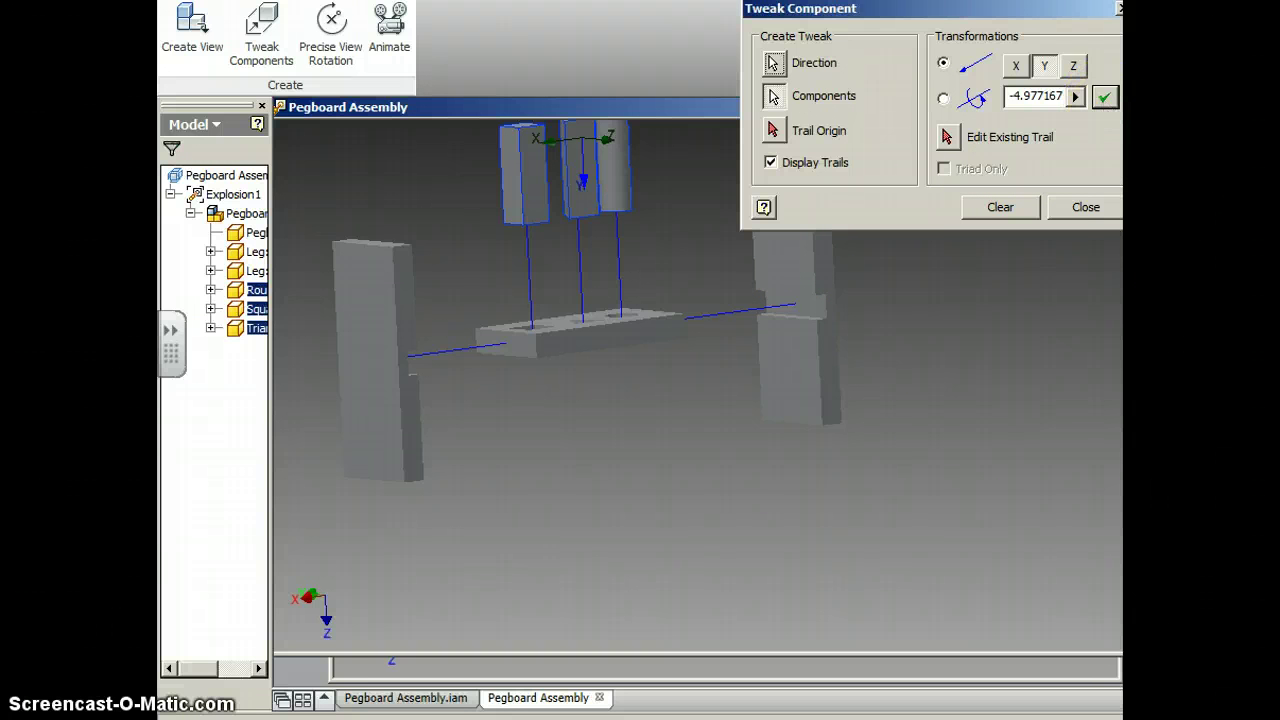
{"action": "left_click", "coordinate": [1085, 209]}
Step: Save the presentation as Pegboard Presentation.ipn in the Pegboard folder, including all of its dependent files
{"action": "scroll", "coordinate": [771, 319], "scroll_direction": "down", "scroll_amount": 3}
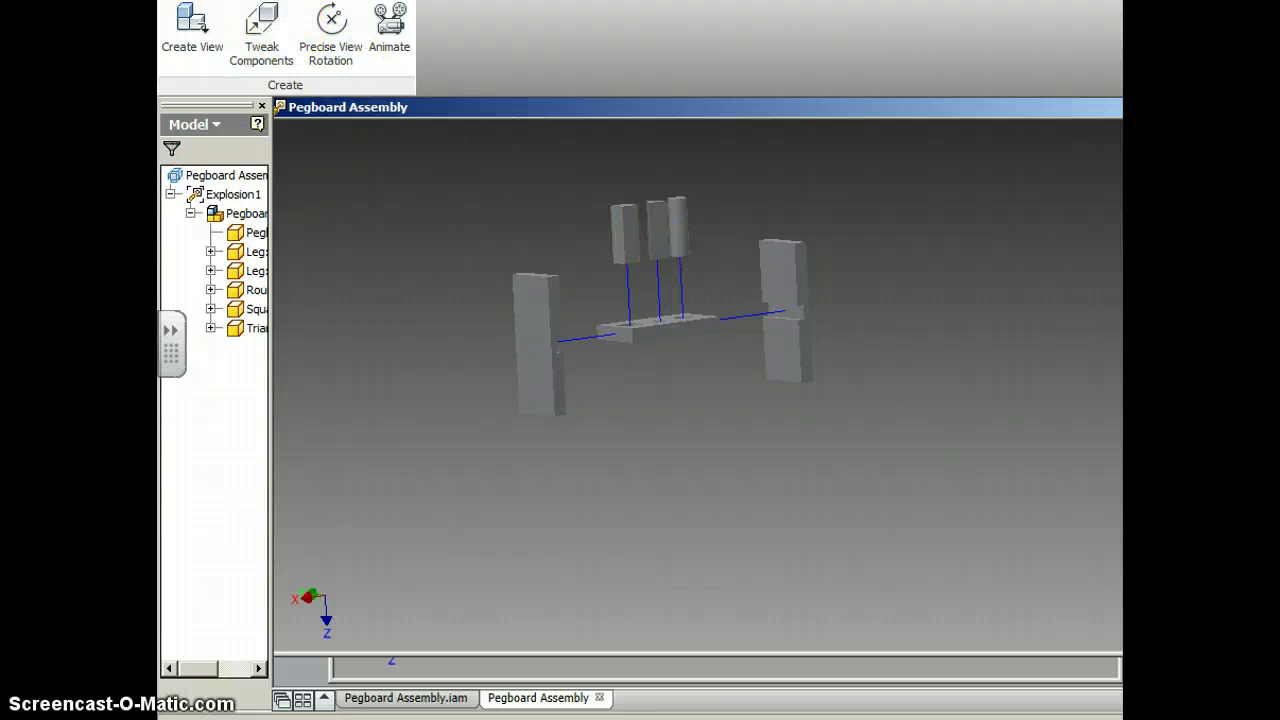
{"action": "key", "text": "ctrl+s"}
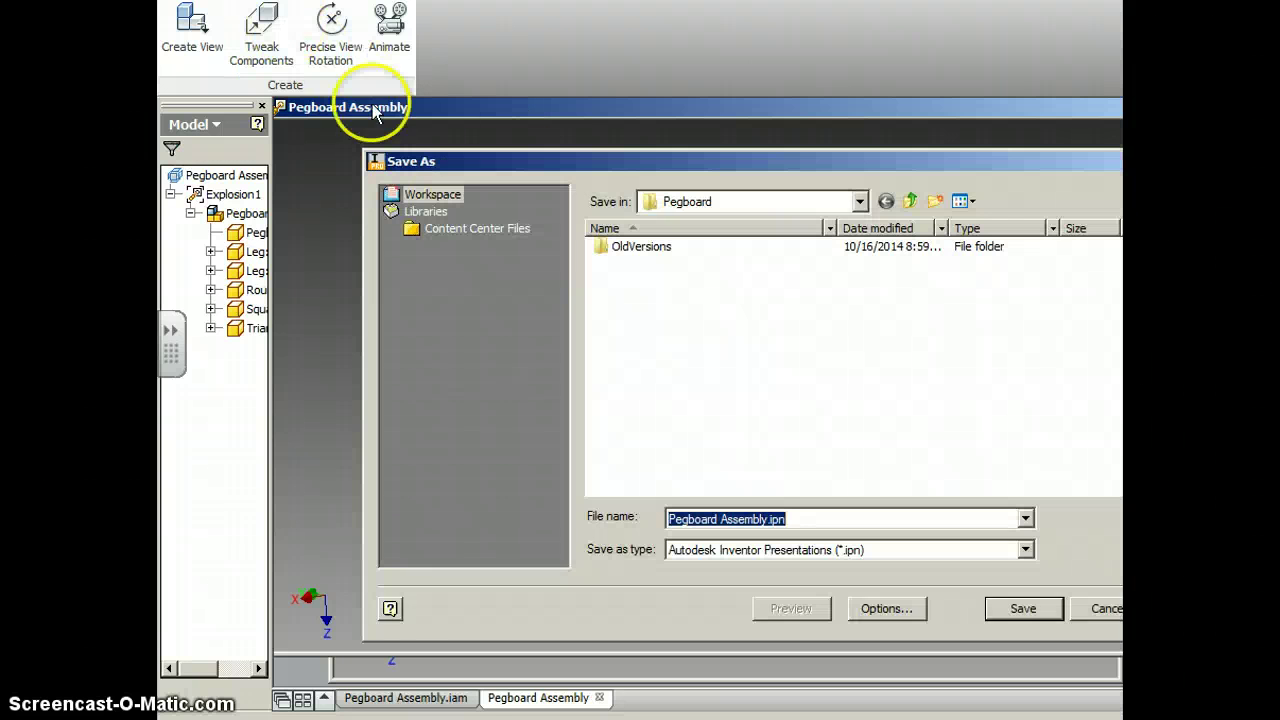
{"action": "left_click", "coordinate": [767, 519]}
{"action": "key", "text": "BackSpace"}
{"action": "key", "text": "BackSpace"}
{"action": "key", "text": "BackSpace"}
{"action": "key", "text": "BackSpace"}
{"action": "key", "text": "BackSpace"}
{"action": "key", "text": "BackSpace"}
{"action": "key", "text": "BackSpace"}
{"action": "key", "text": "BackSpace"}
{"action": "key", "text": "BackSpace"}
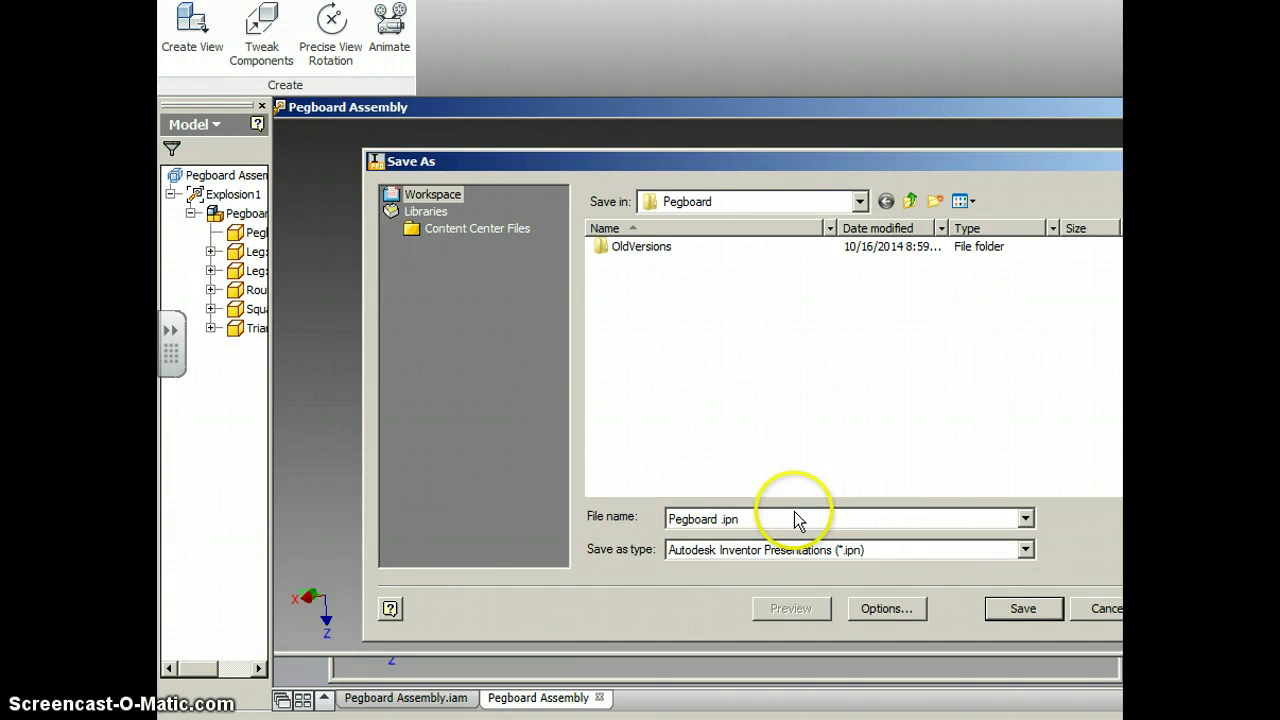
{"action": "type", "text": "Presentation"}
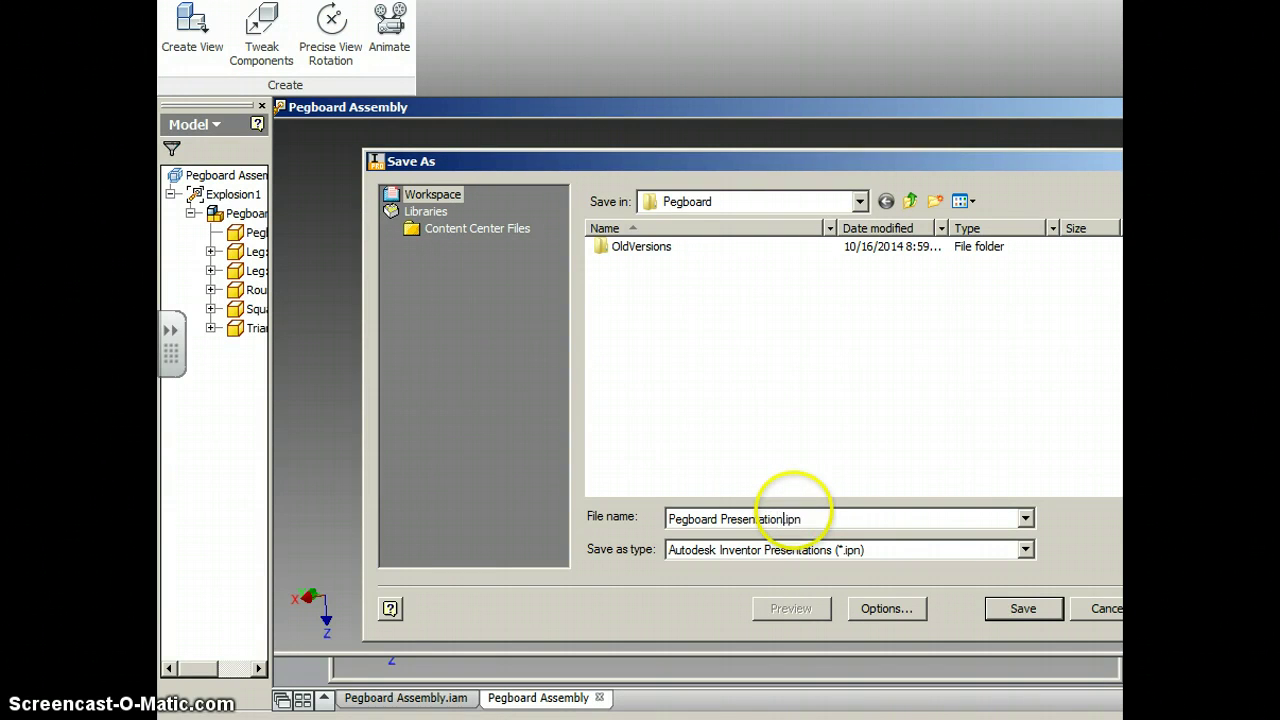
{"action": "left_click", "coordinate": [1040, 610]}
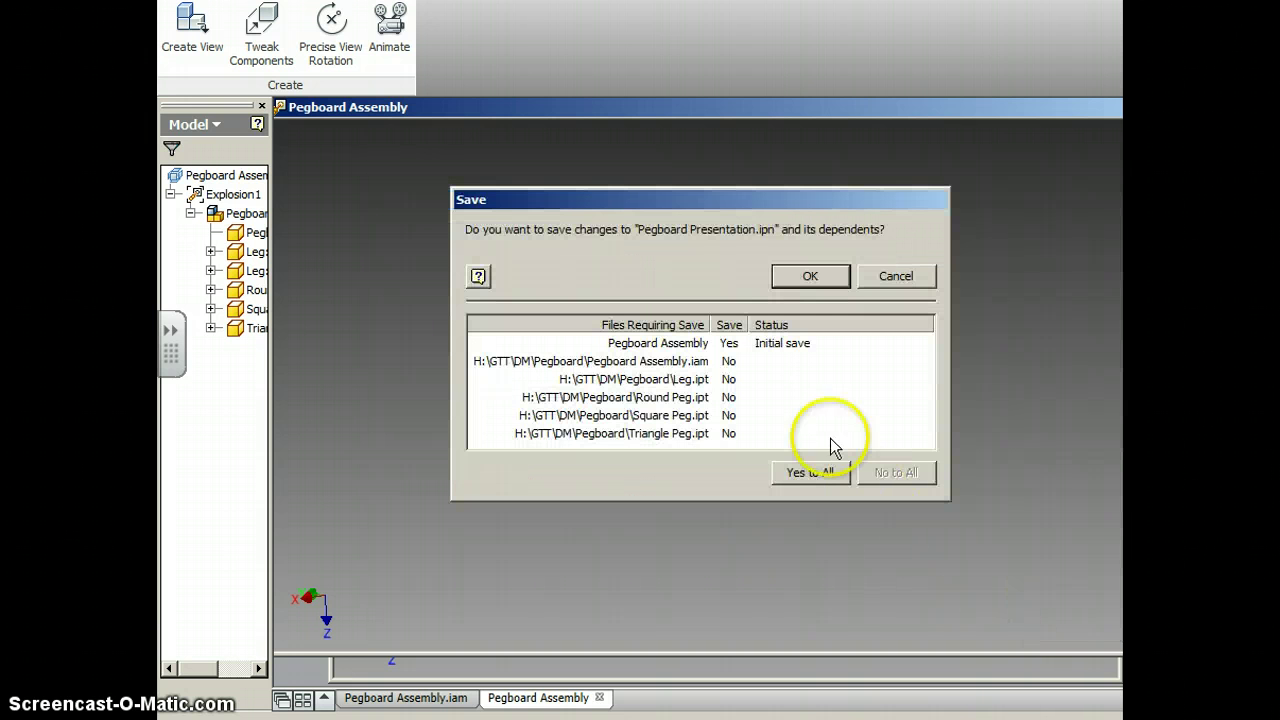
{"action": "left_click", "coordinate": [810, 472]}
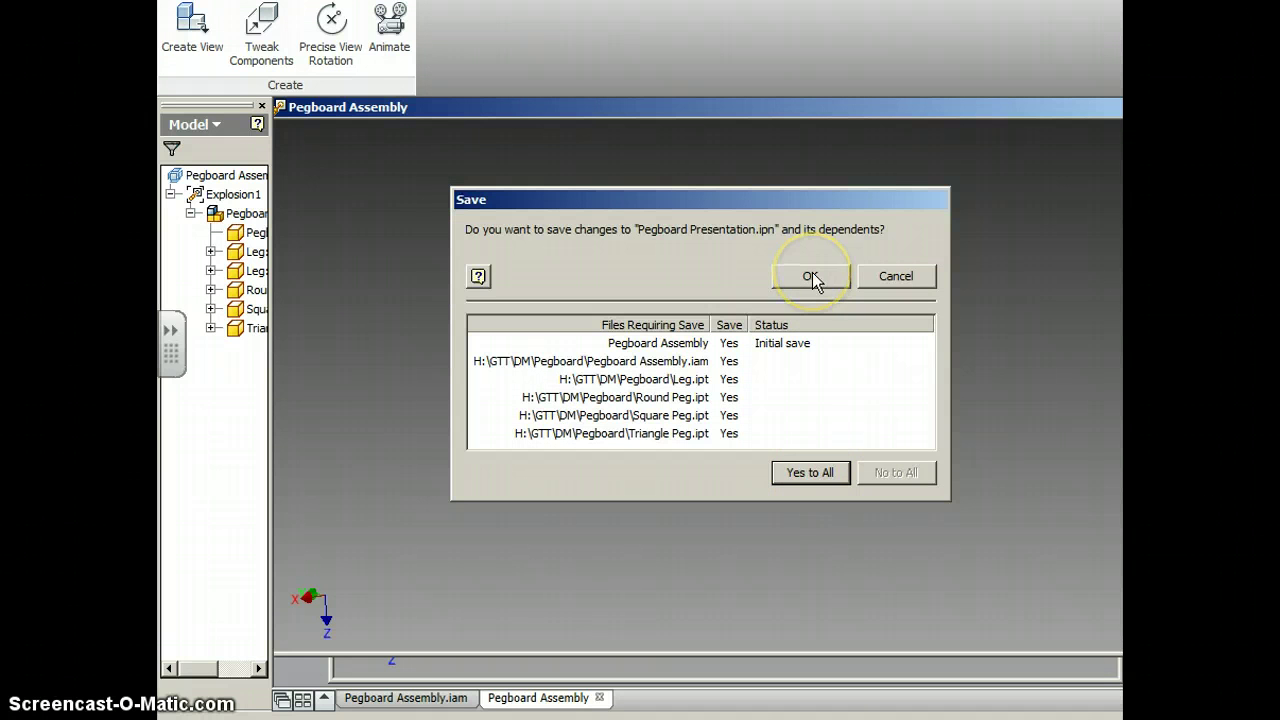
{"action": "left_click", "coordinate": [811, 277]}
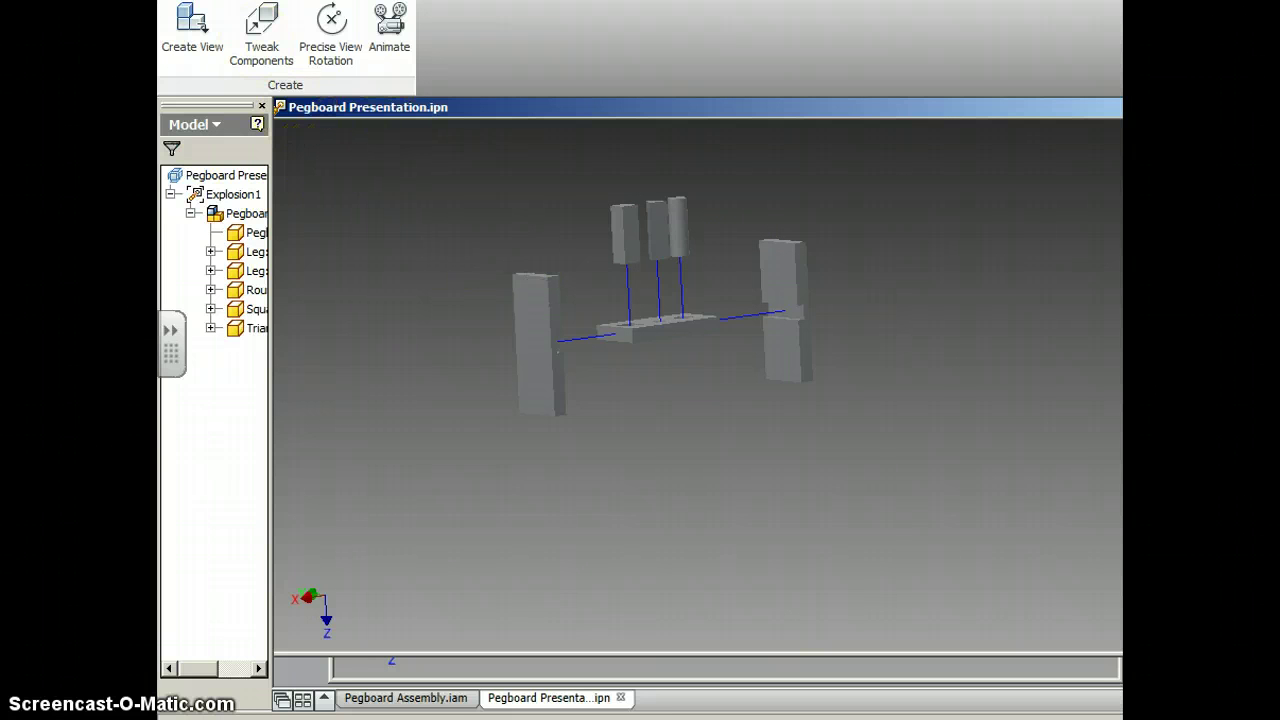
Step: Create a new drawing from the DMS Title Block.idw template, skipping the Jays.bmp.png link, leaving the title block entries blank and accepting the style conflicts
{"action": "key", "text": "ctrl+n"}
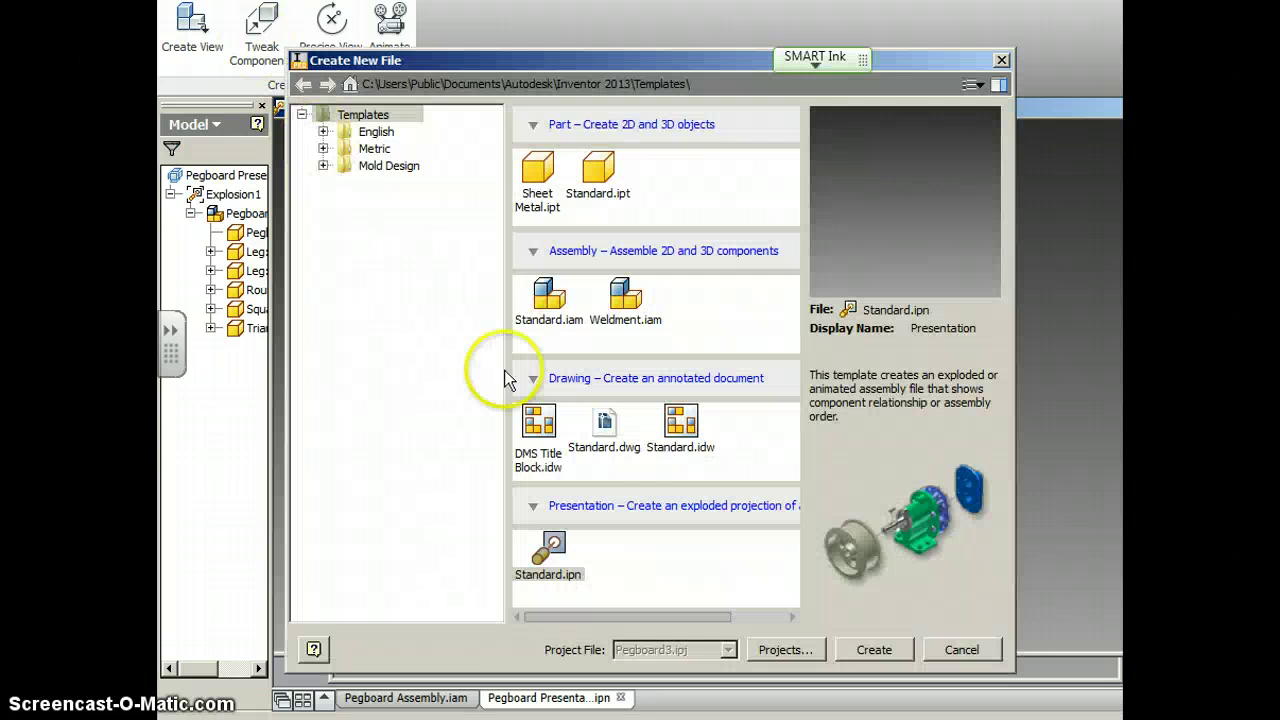
{"action": "left_click", "coordinate": [537, 440]}
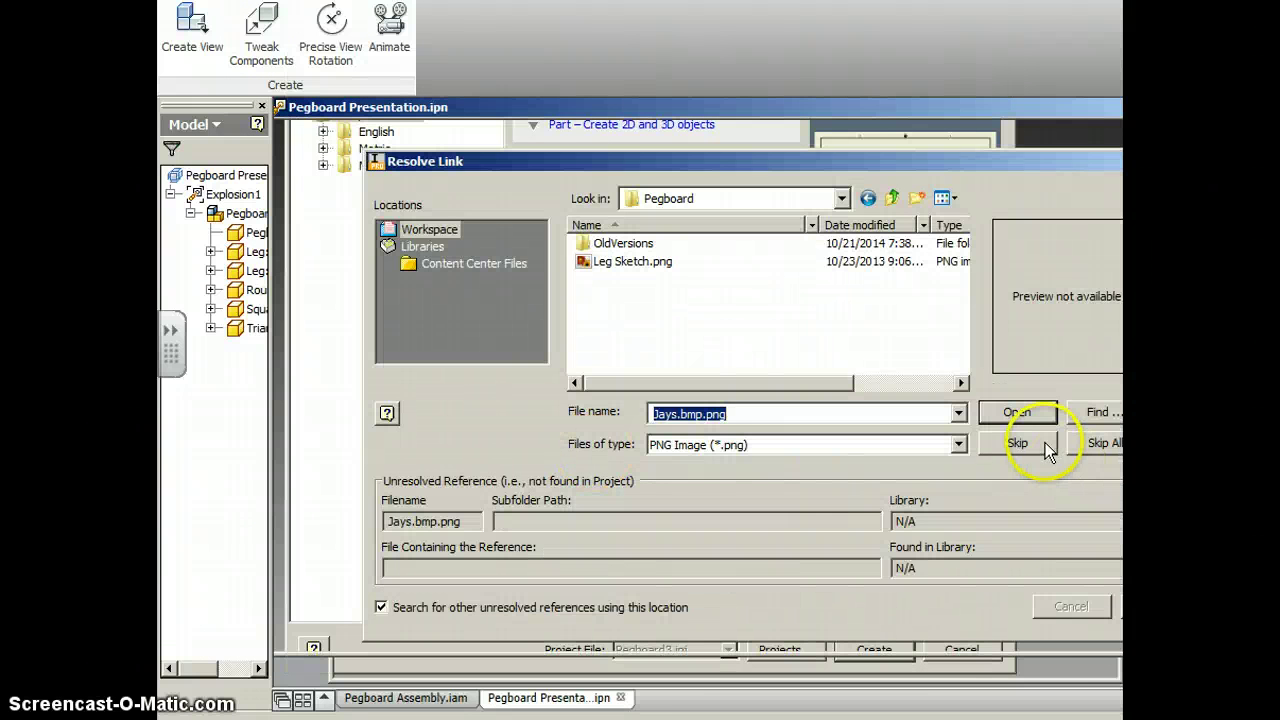
{"action": "left_click", "coordinate": [1040, 448]}
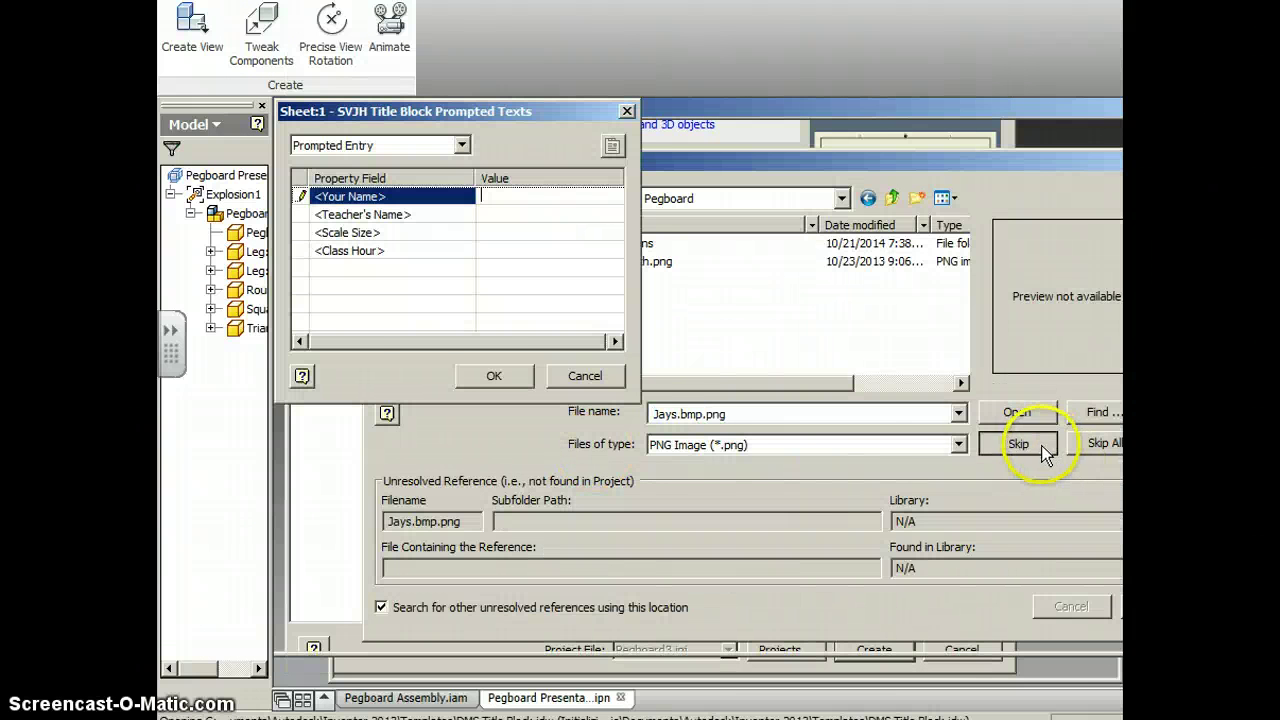
{"action": "left_click", "coordinate": [500, 380]}
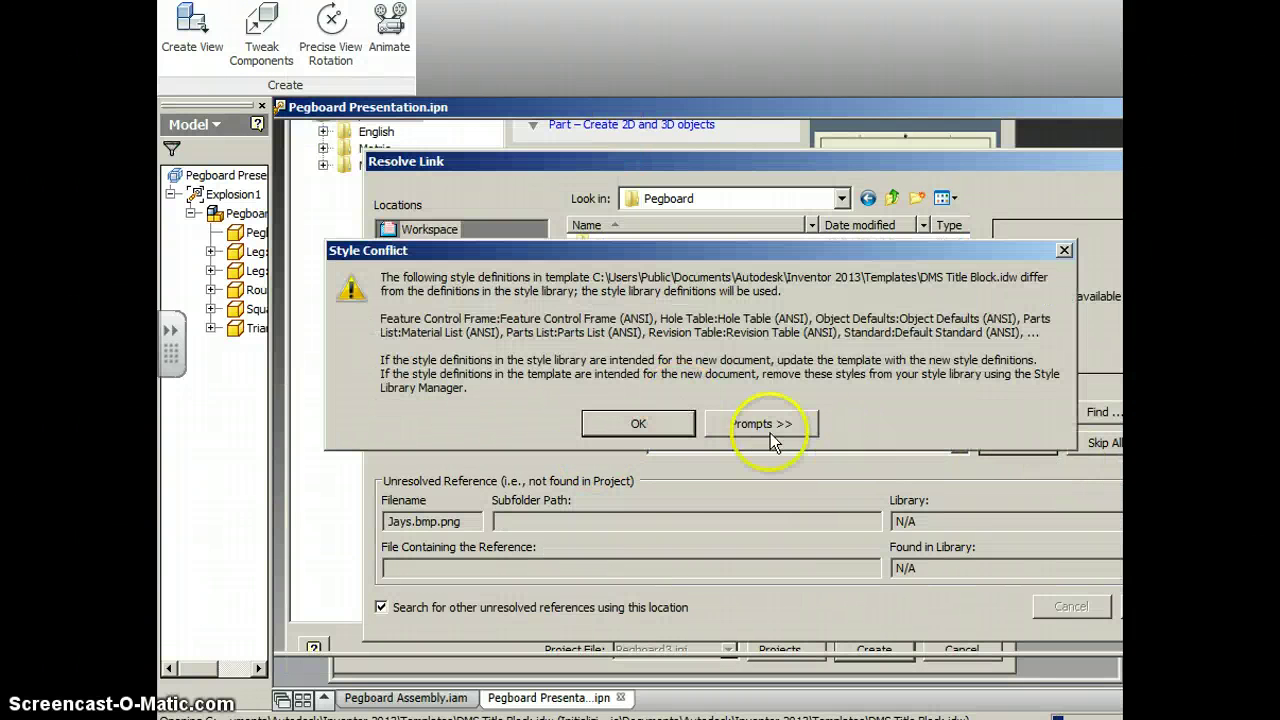
{"action": "left_click", "coordinate": [638, 424]}
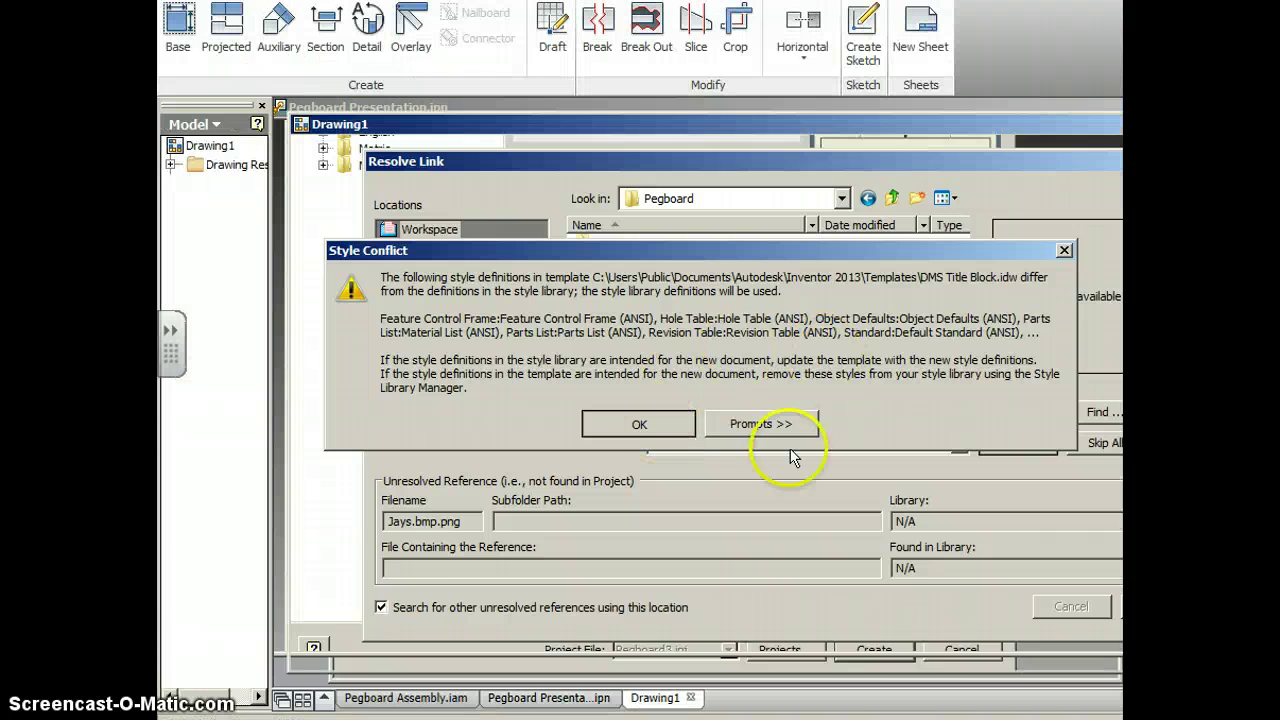
{"action": "left_click", "coordinate": [685, 425]}
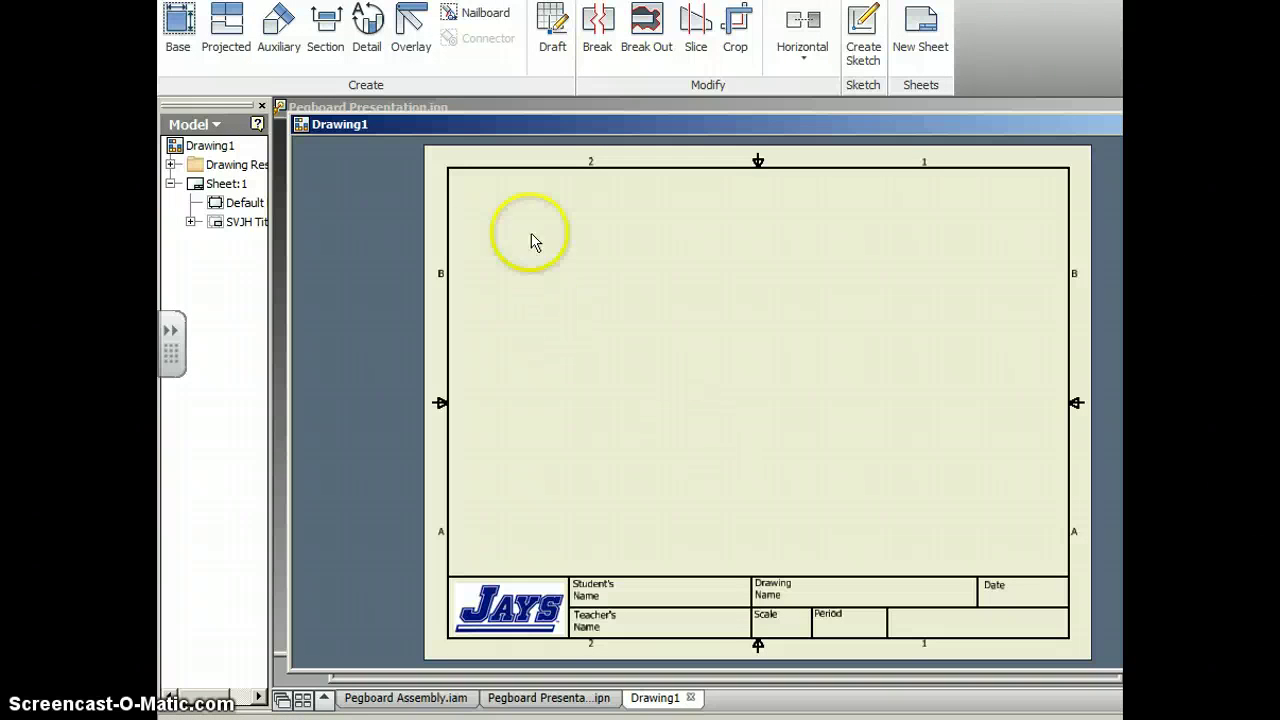
Step: Start a base view of Explosion1 from Pegboard Presentation.ipn with the scale set to 1/4
{"action": "left_click", "coordinate": [181, 36]}
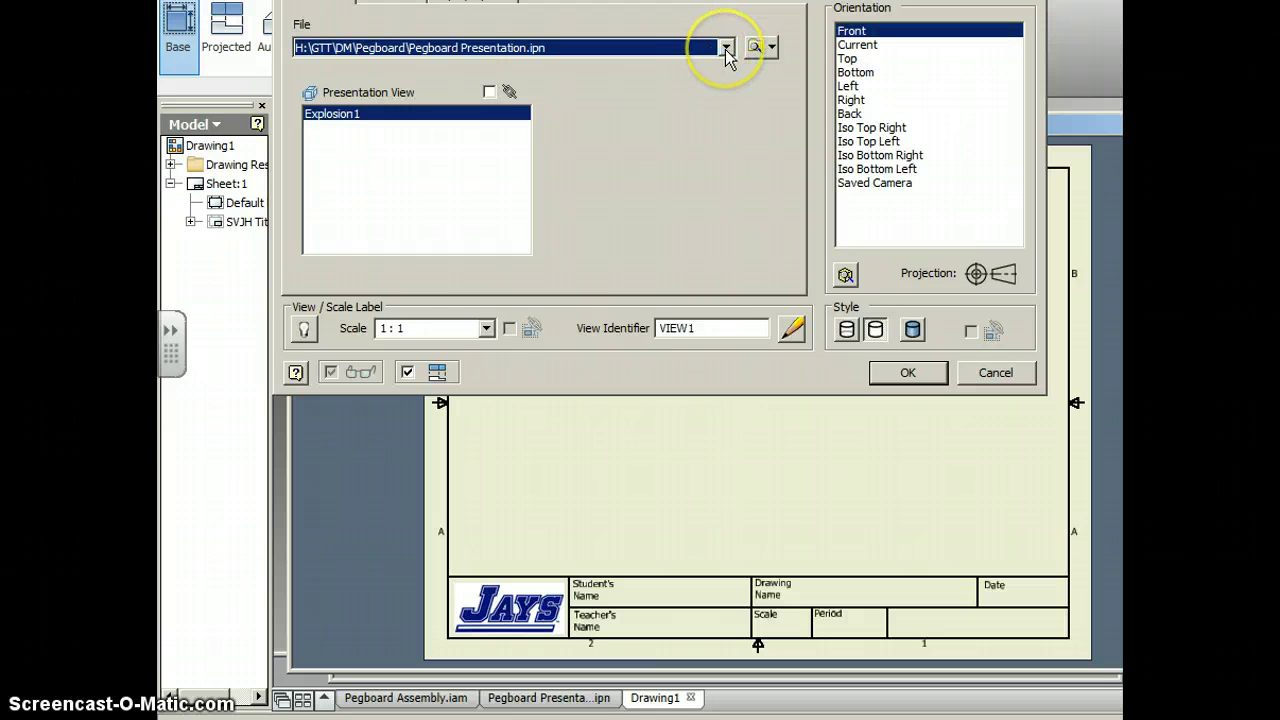
{"action": "left_click", "coordinate": [486, 328]}
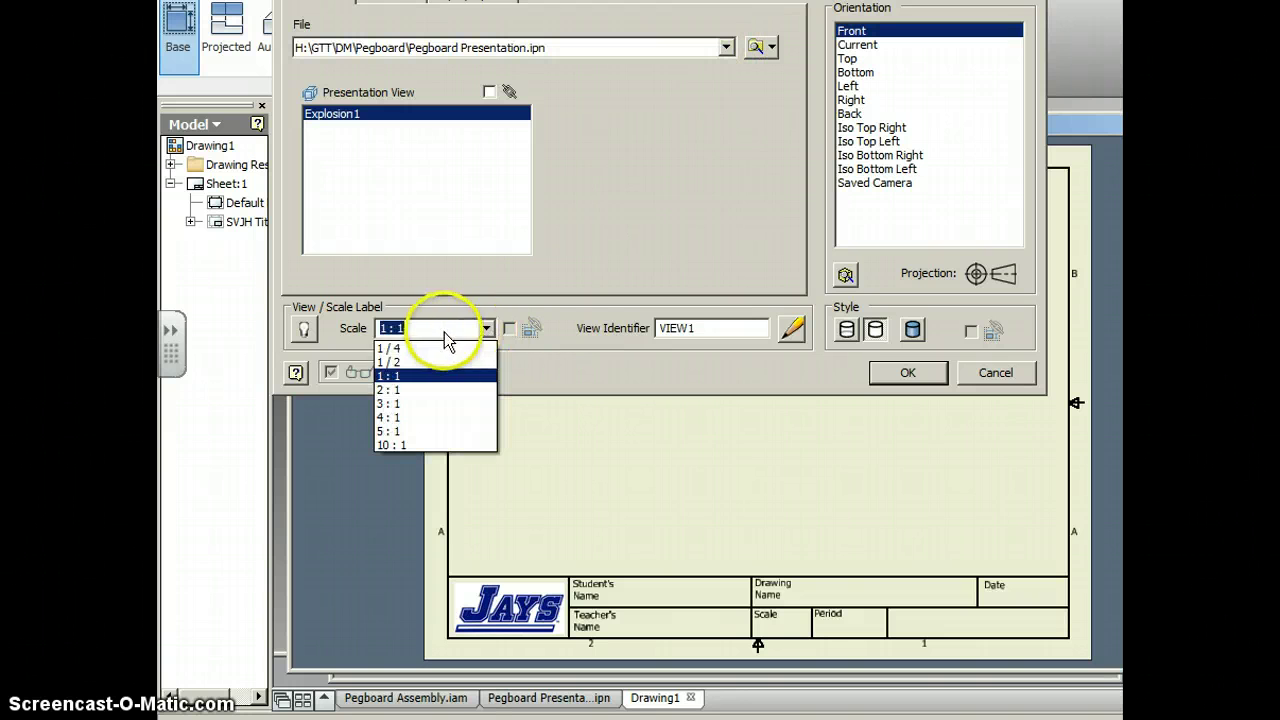
{"action": "left_click", "coordinate": [390, 362]}
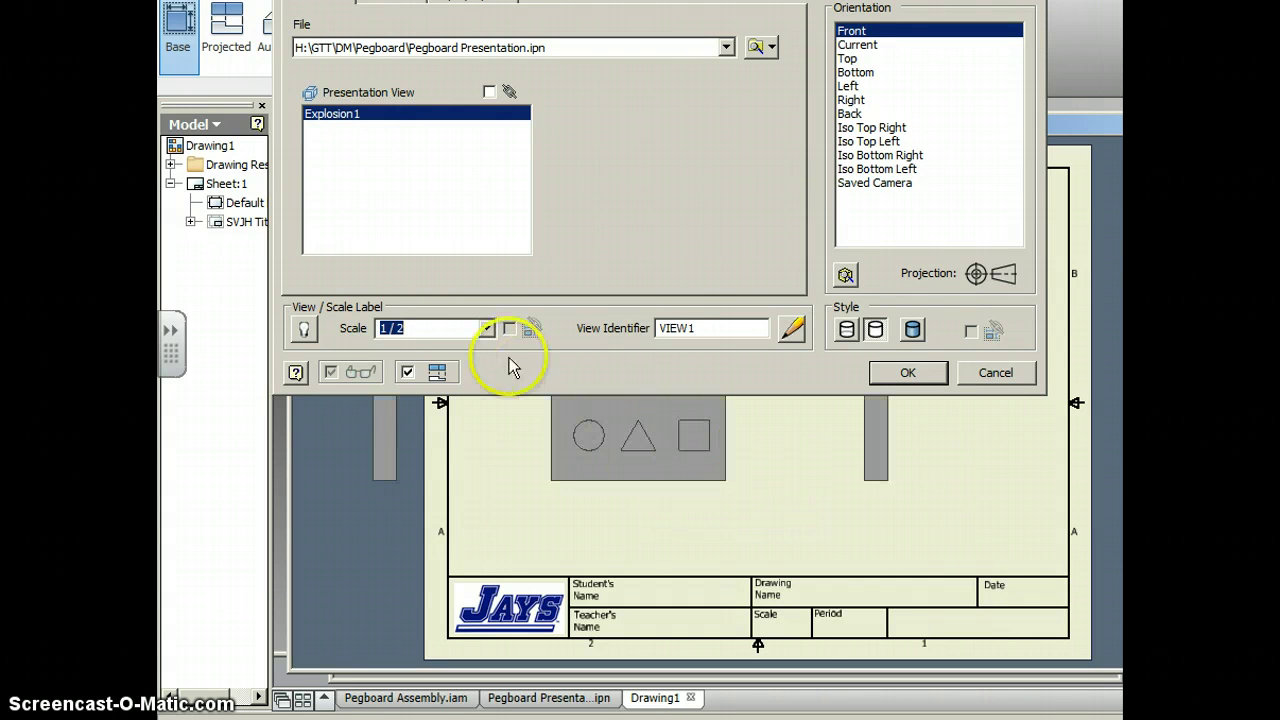
{"action": "left_click", "coordinate": [486, 328]}
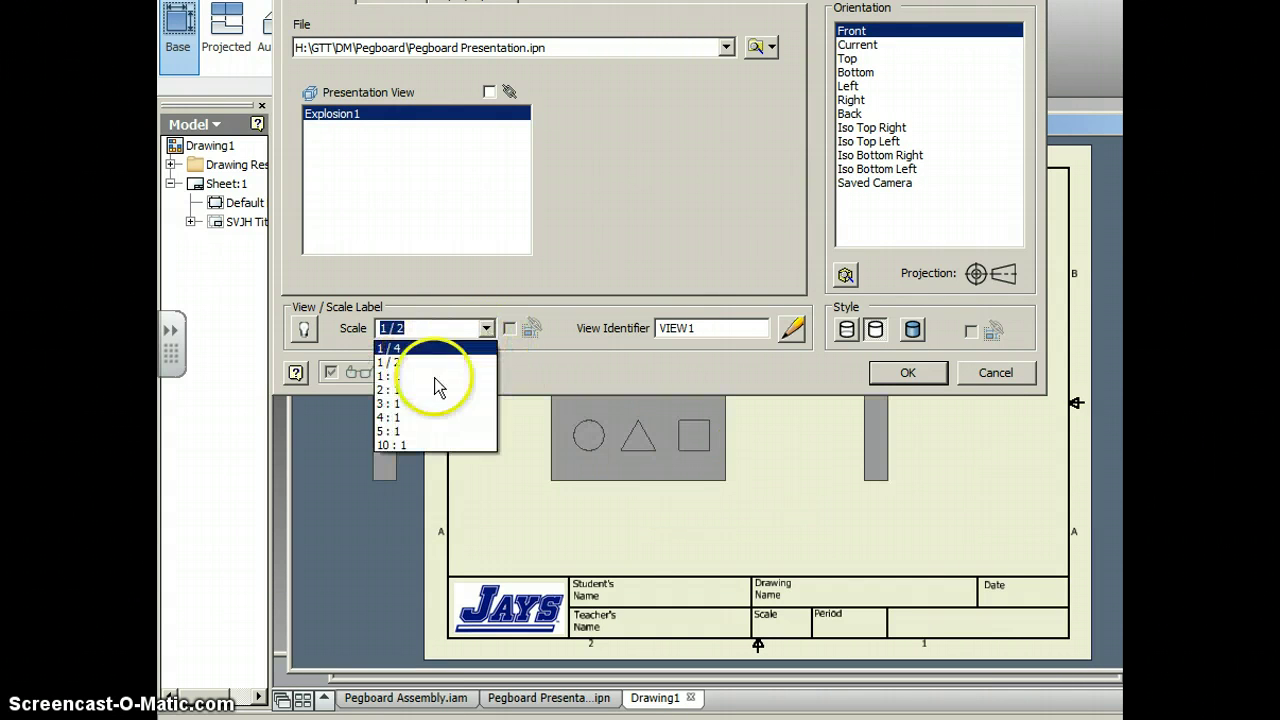
{"action": "left_click", "coordinate": [443, 349]}
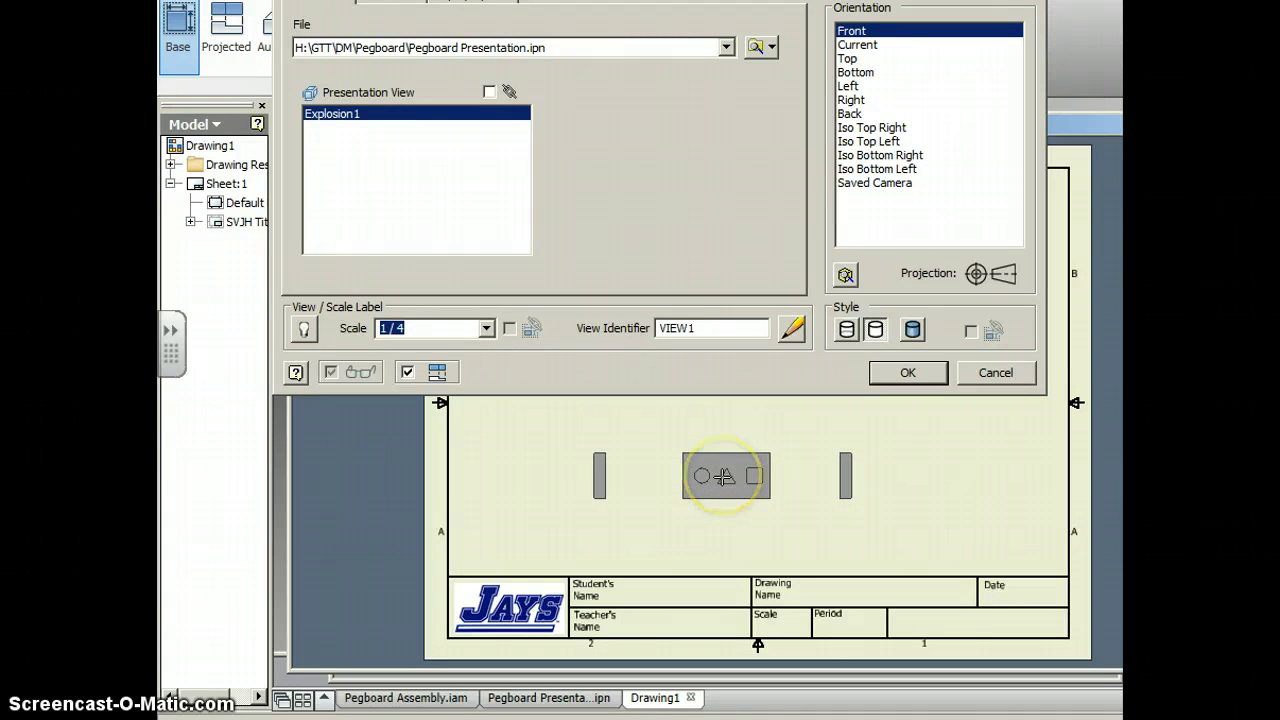
Step: Try the Iso Top Left, Iso Top Right, Iso Bottom Right and Iso Bottom Left orientations for the base view
{"action": "left_click", "coordinate": [868, 141]}
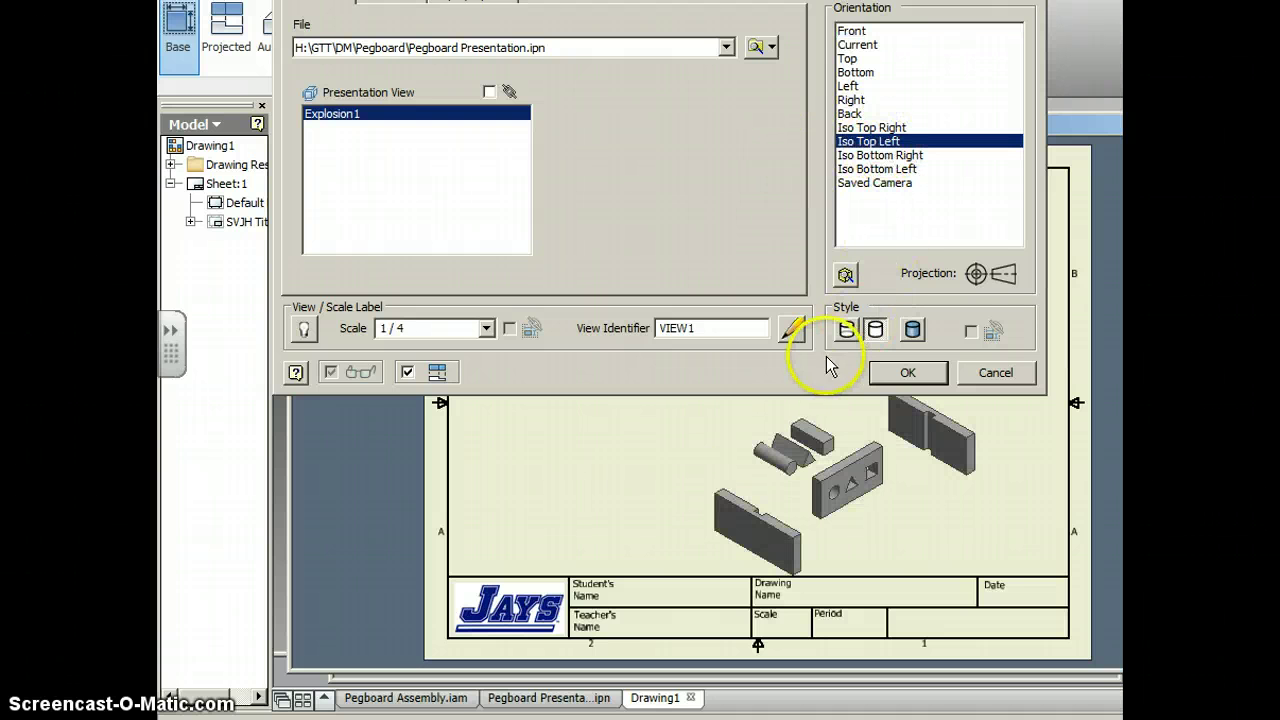
{"action": "left_click", "coordinate": [870, 128]}
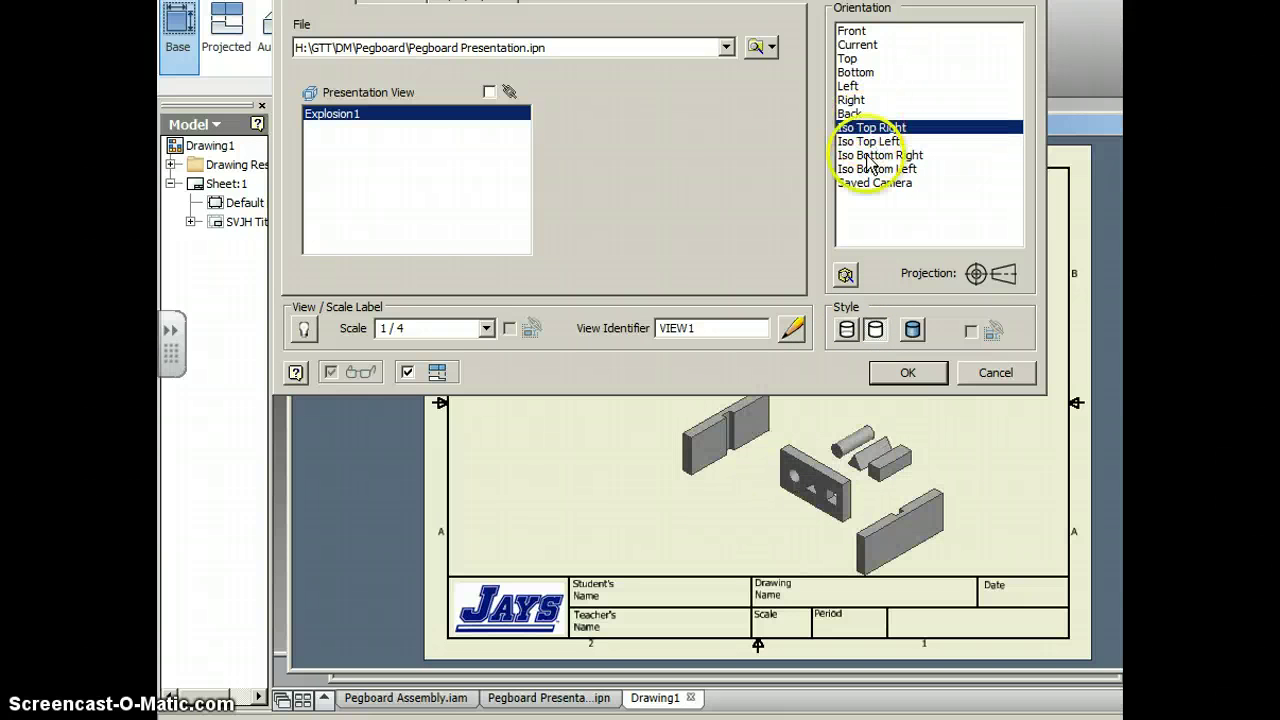
{"action": "left_click", "coordinate": [868, 157]}
{"action": "left_click", "coordinate": [872, 169]}
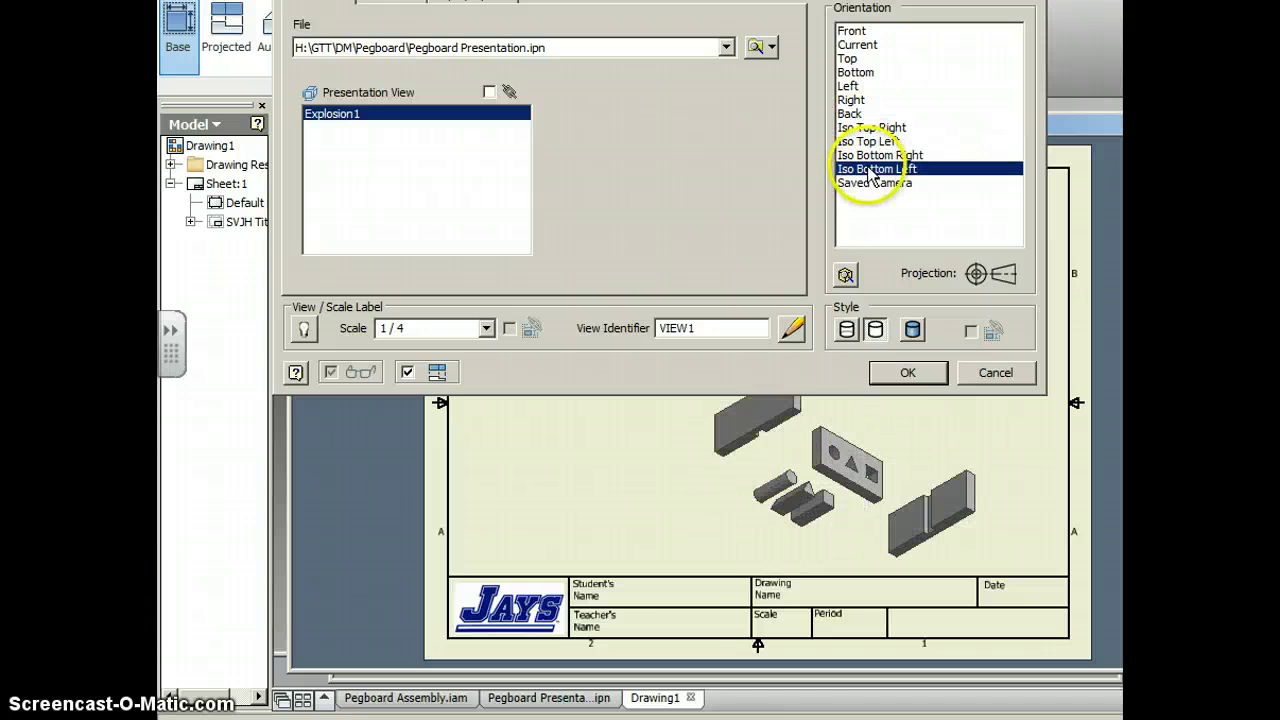
Step: Orient the base view with a custom view set to the home isometric, and place it shaded on the right half of the sheet
{"action": "left_click", "coordinate": [845, 276]}
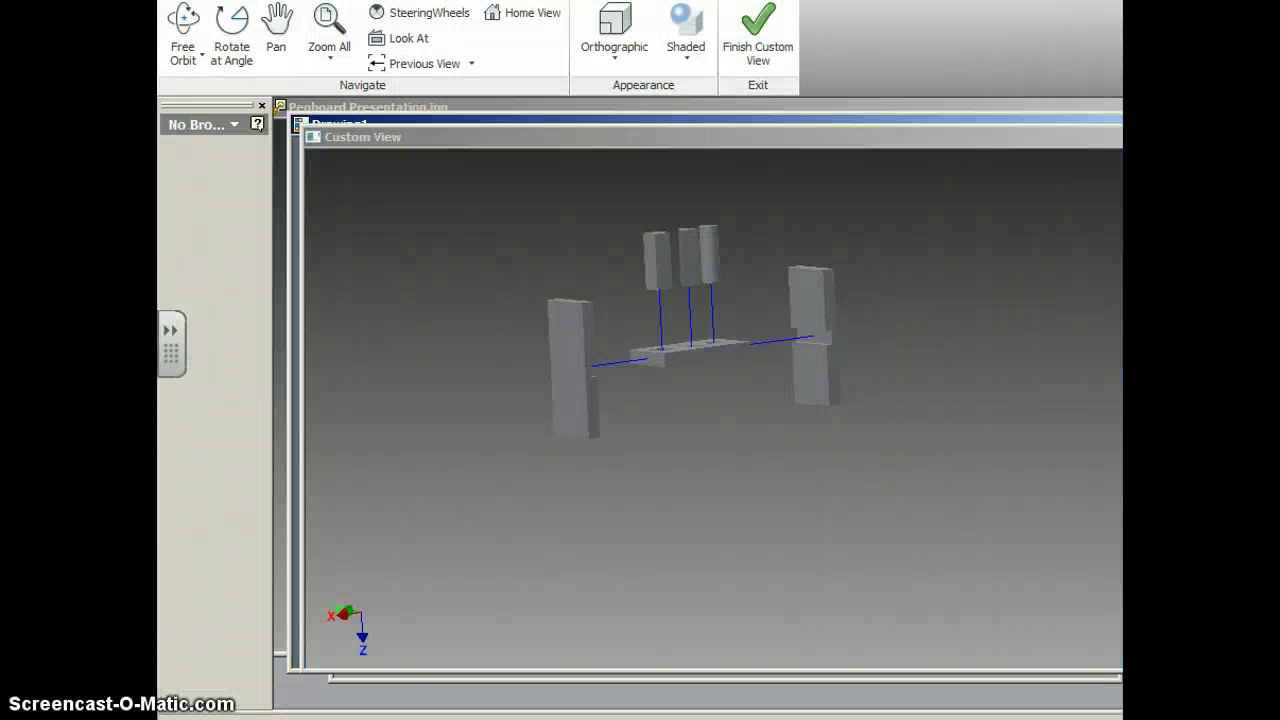
{"action": "key", "text": "F6"}
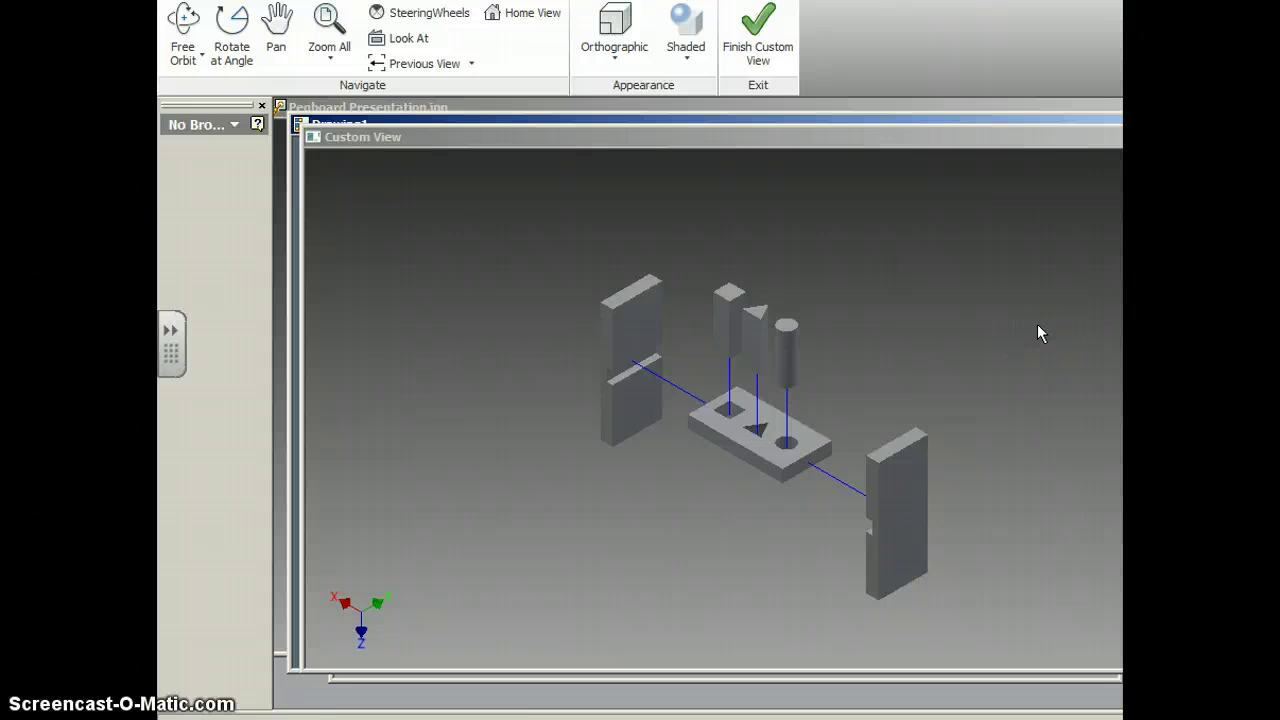
{"action": "left_click", "coordinate": [762, 50]}
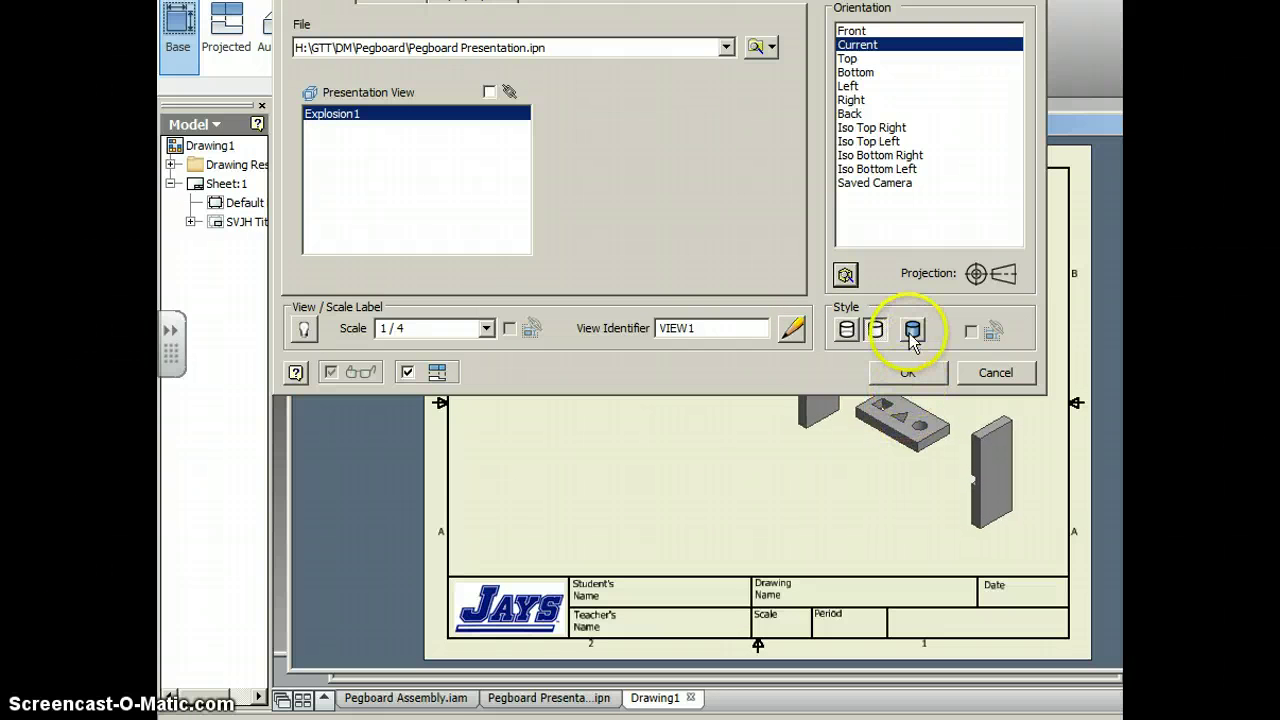
{"action": "left_click", "coordinate": [900, 435]}
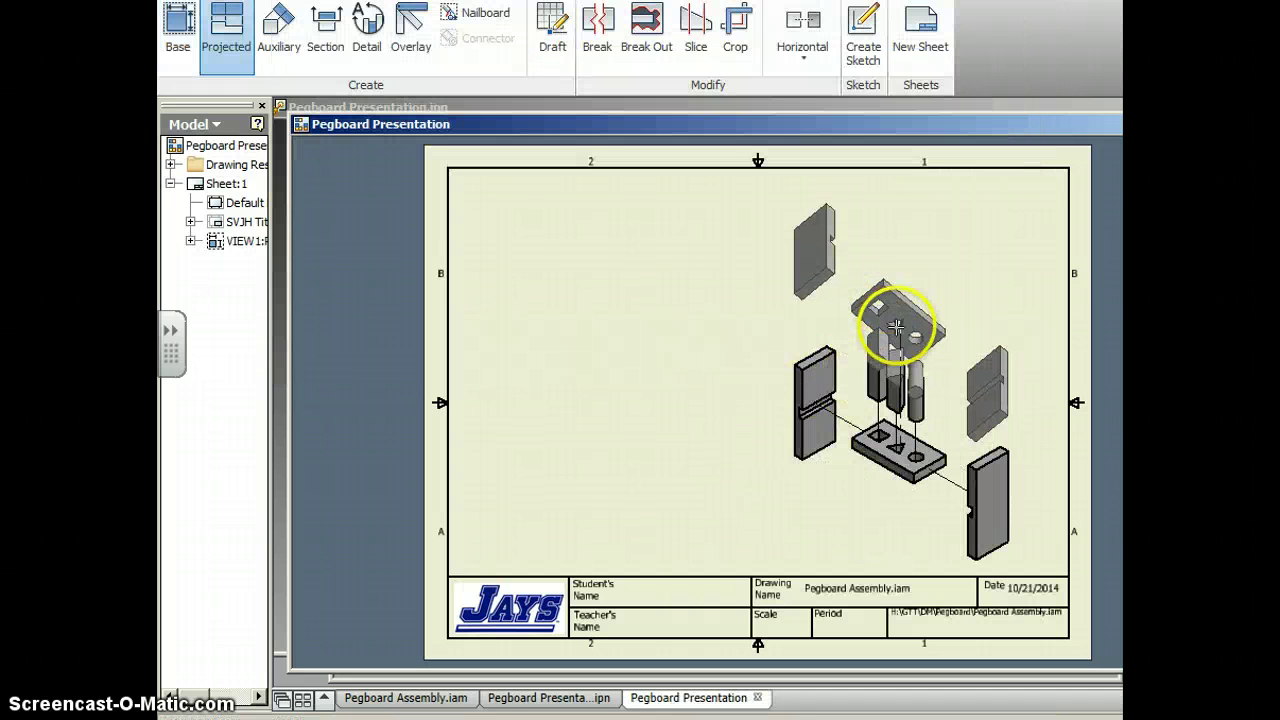
Step: End view placement without adding a projected view and move the exploded view up and left on the sheet
{"action": "right_click", "coordinate": [895, 327]}
{"action": "left_click", "coordinate": [980, 326]}
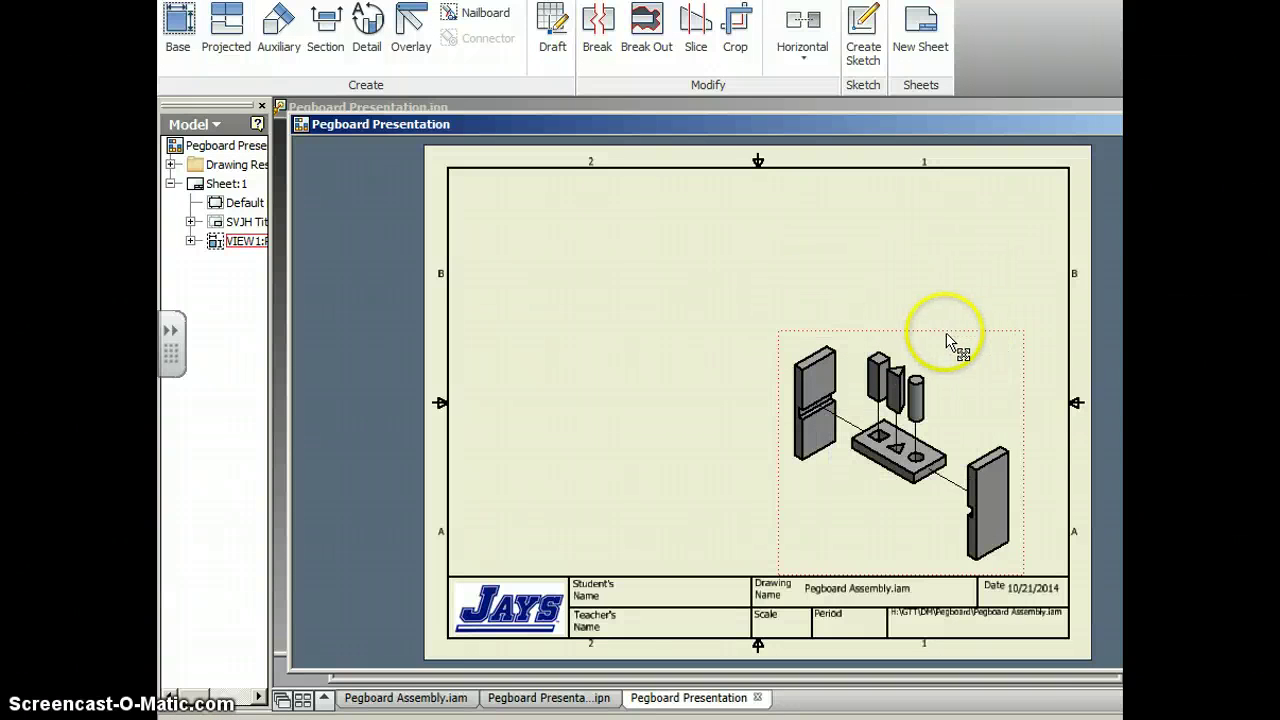
{"action": "mouse_move", "coordinate": [943, 342]}
{"action": "left_mouse_down"}
{"action": "mouse_move", "coordinate": [937, 271]}
{"action": "mouse_move", "coordinate": [903, 249]}
{"action": "left_mouse_up"}
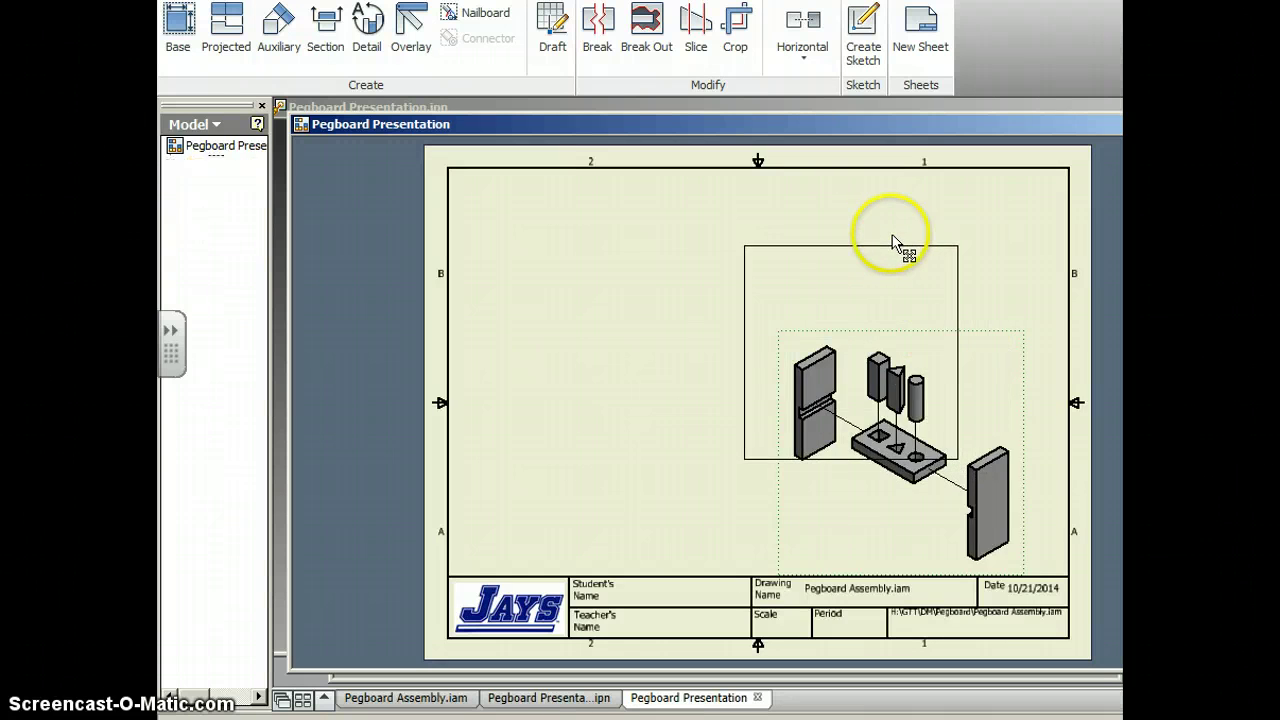
{"action": "left_click", "coordinate": [1017, 311]}
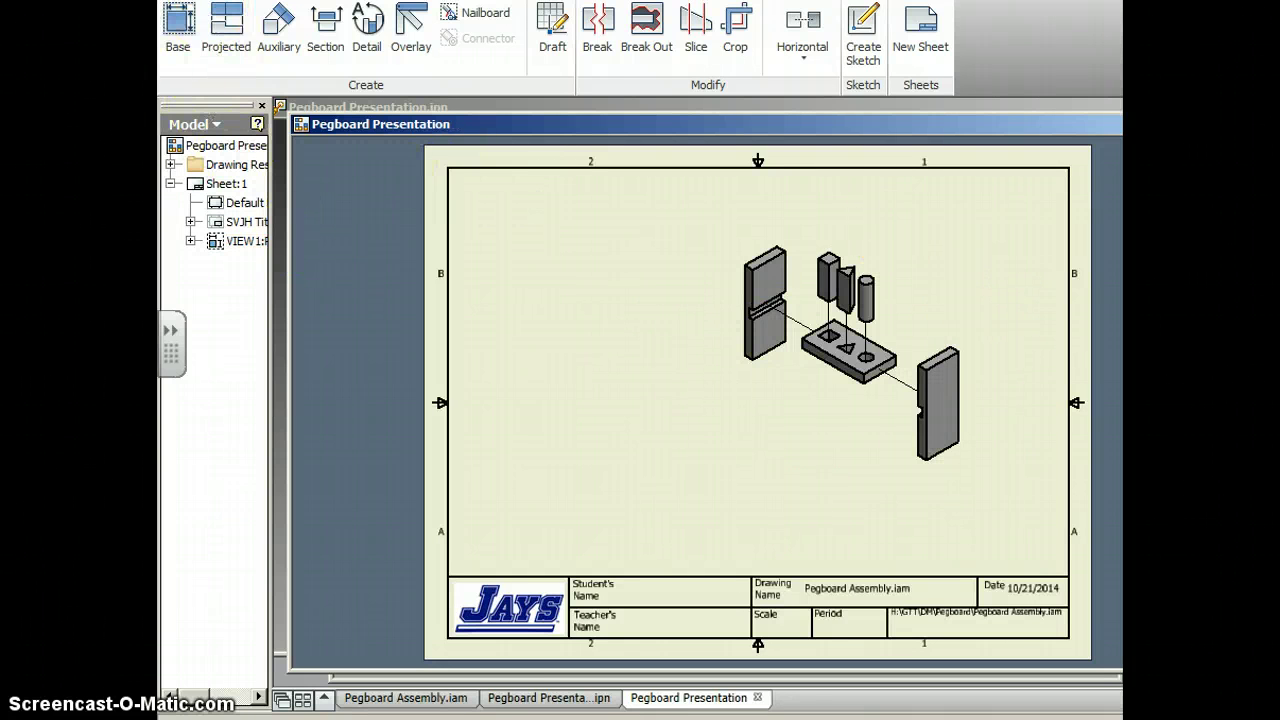
Step: Balloon the left leg of the exploded view above the part, accepting the Structured, First Level BOM settings for Pegboard Assembly.iam
{"action": "left_click", "coordinate": [300, 1]}
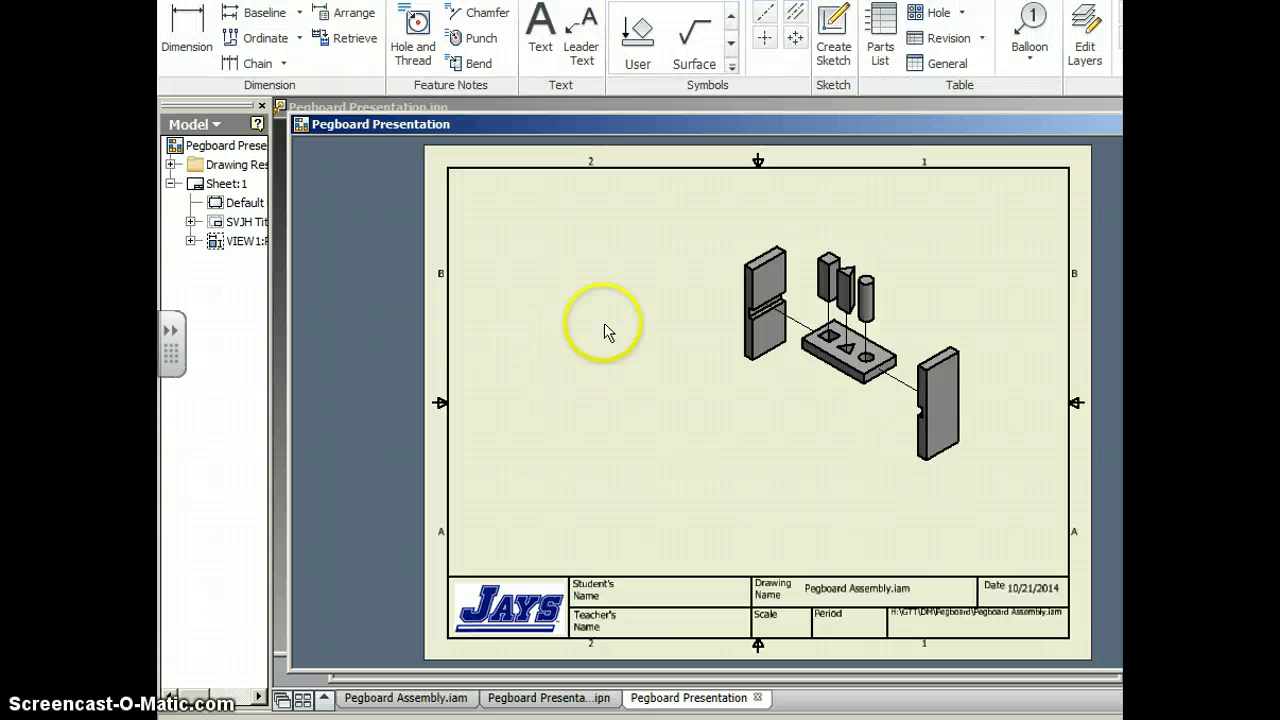
{"action": "left_click", "coordinate": [1026, 28]}
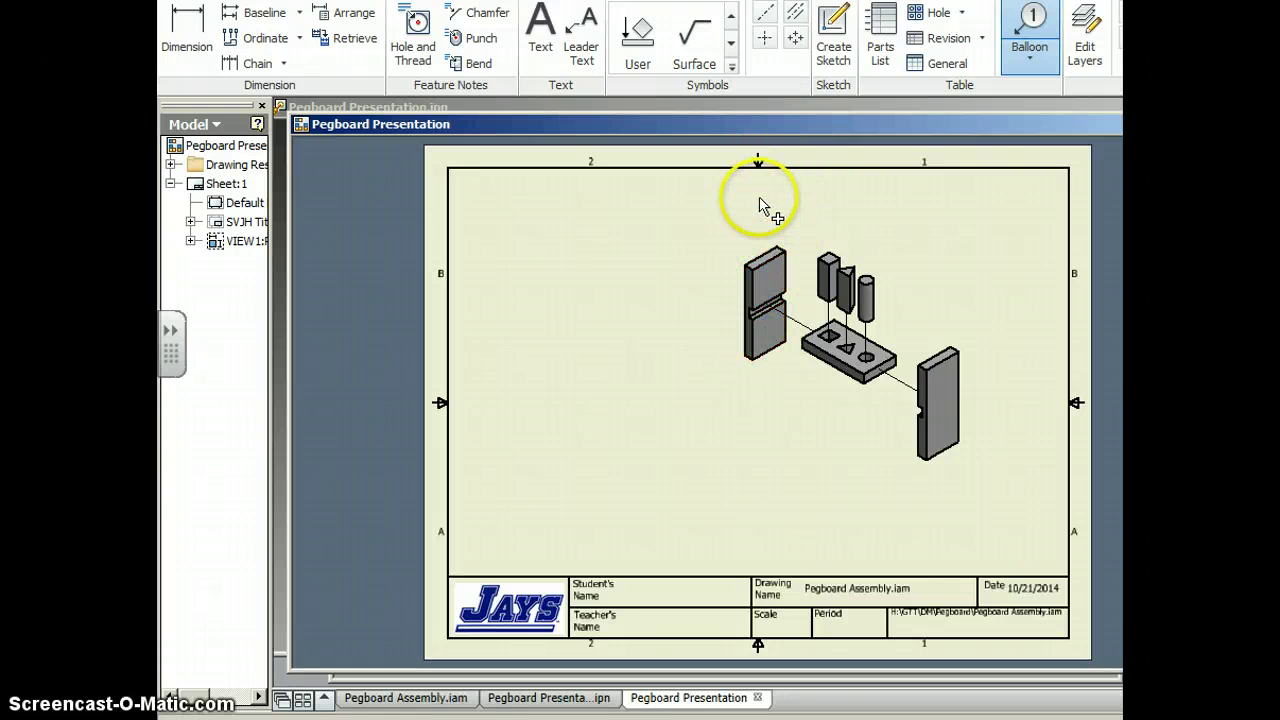
{"action": "left_click", "coordinate": [777, 252]}
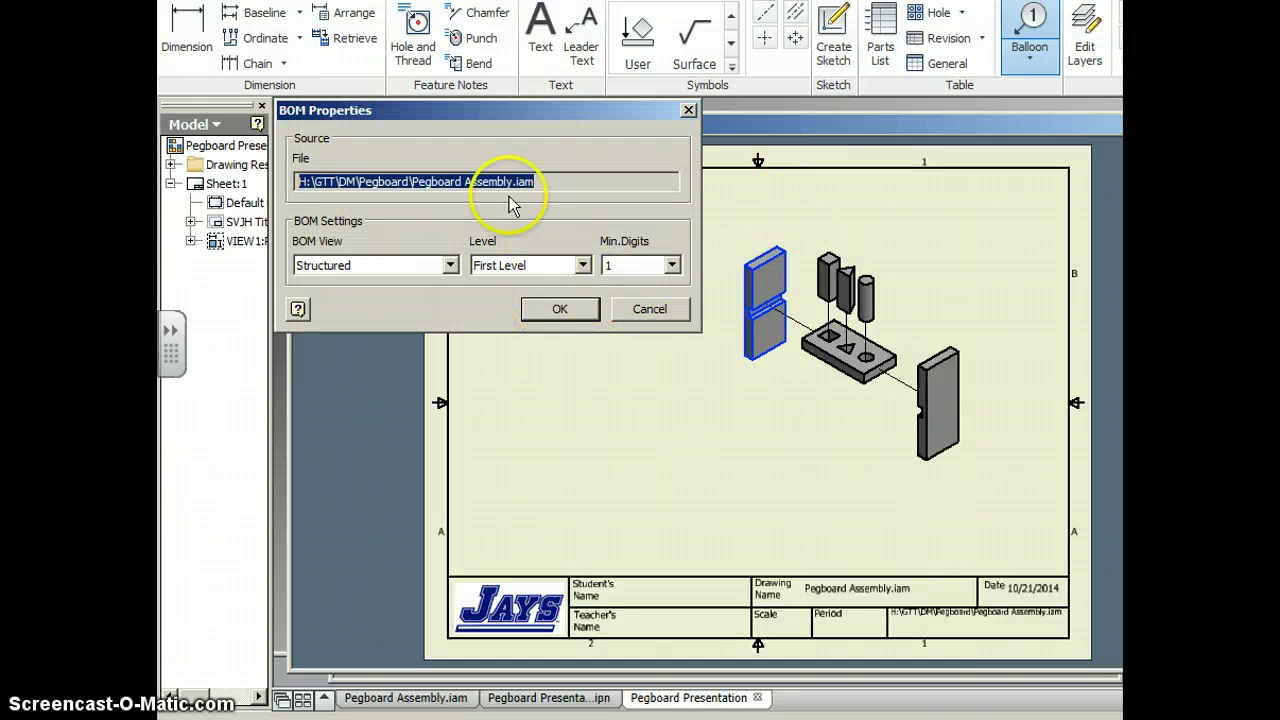
{"action": "left_click", "coordinate": [560, 310]}
{"action": "left_click", "coordinate": [540, 283]}
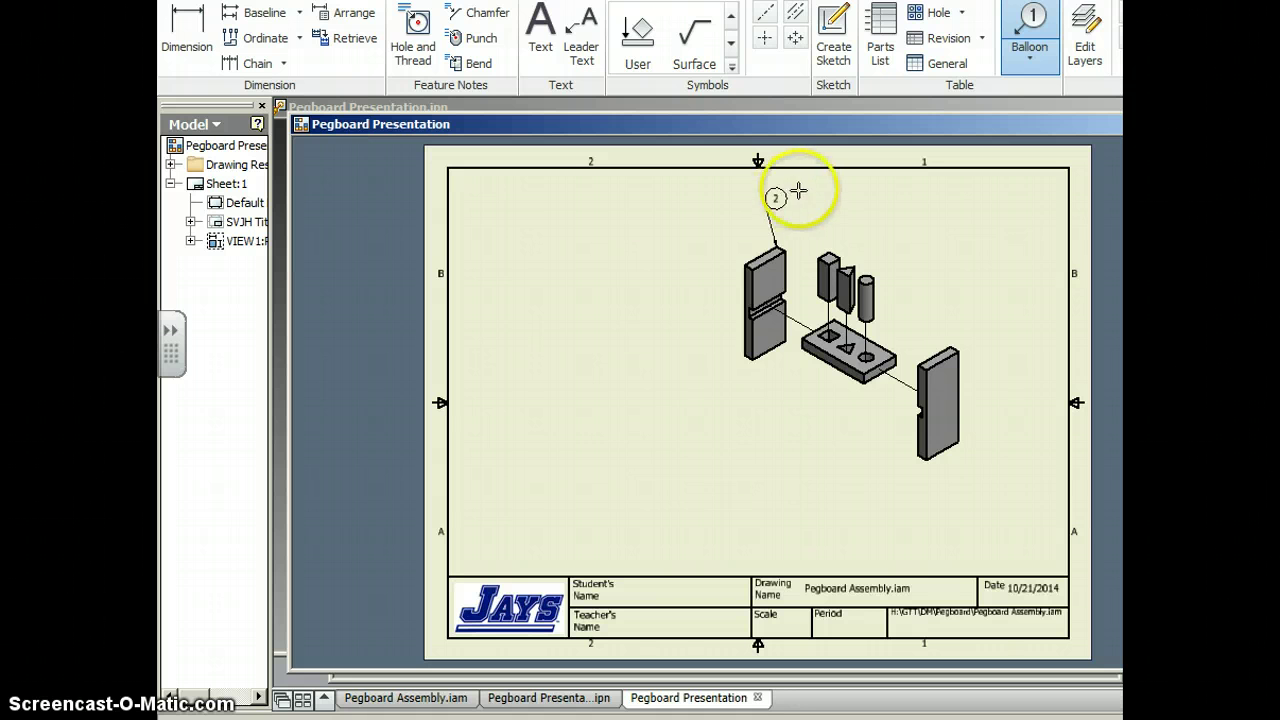
{"action": "left_click", "coordinate": [775, 193]}
{"action": "right_click", "coordinate": [767, 199]}
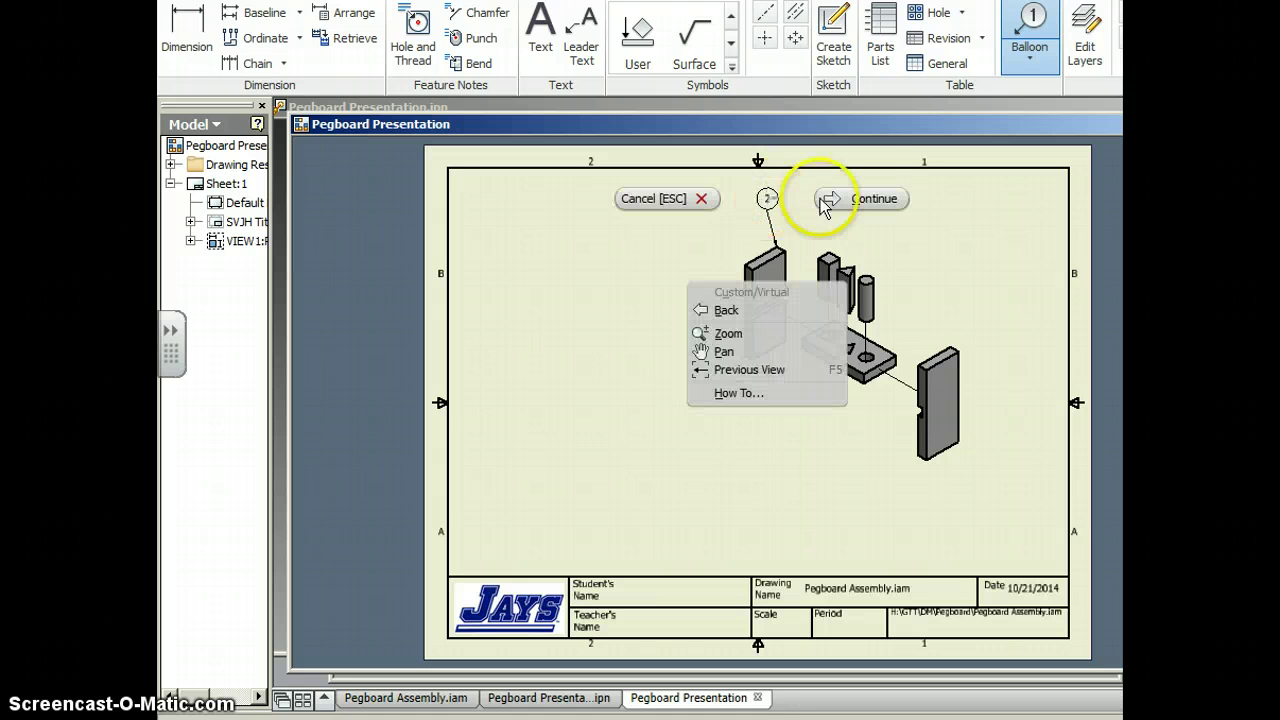
{"action": "left_click", "coordinate": [829, 198]}
Step: Add balloons above the square, triangle and round pegs in the exploded view
{"action": "left_click", "coordinate": [829, 257]}
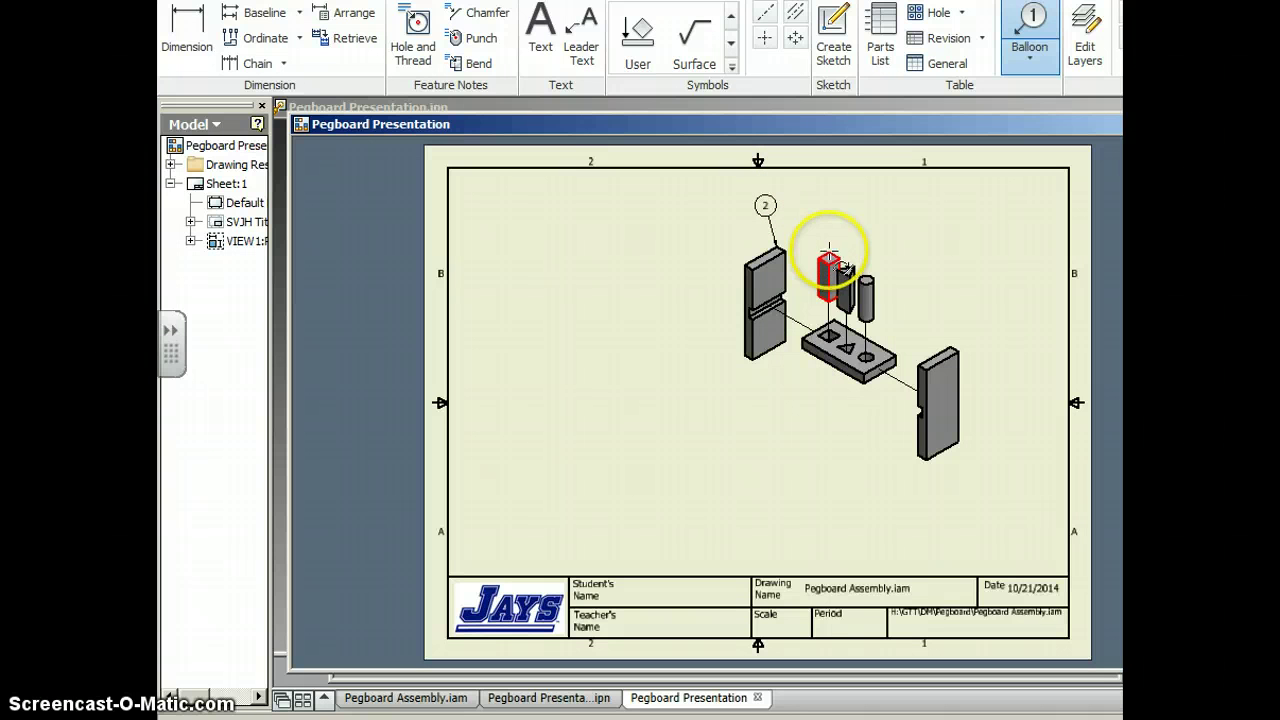
{"action": "right_click", "coordinate": [816, 214]}
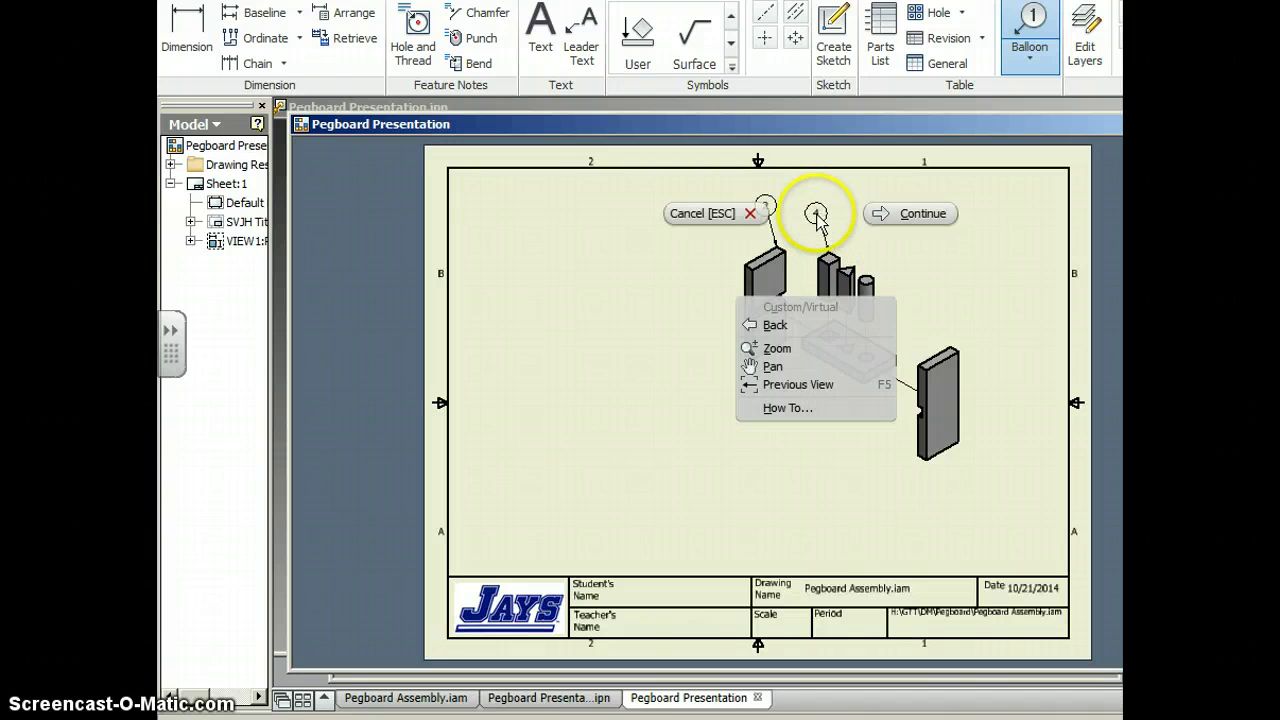
{"action": "left_click", "coordinate": [888, 214]}
{"action": "left_click", "coordinate": [848, 270]}
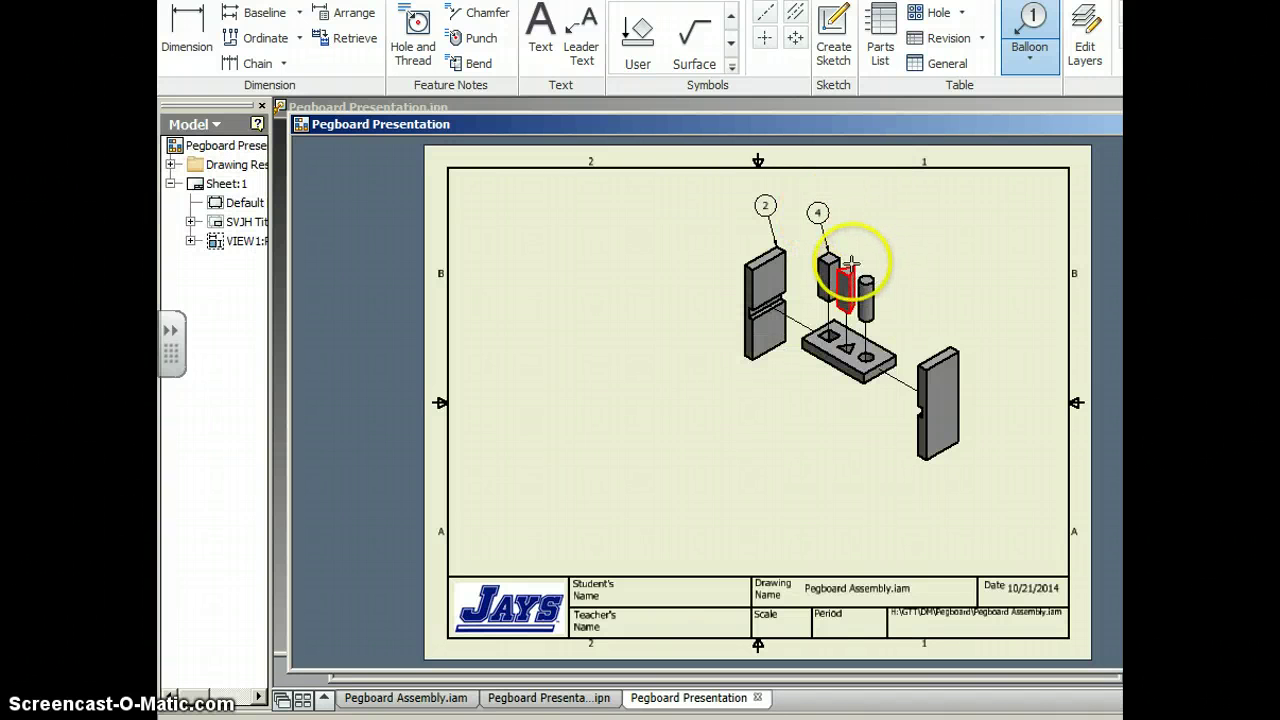
{"action": "right_click", "coordinate": [865, 222]}
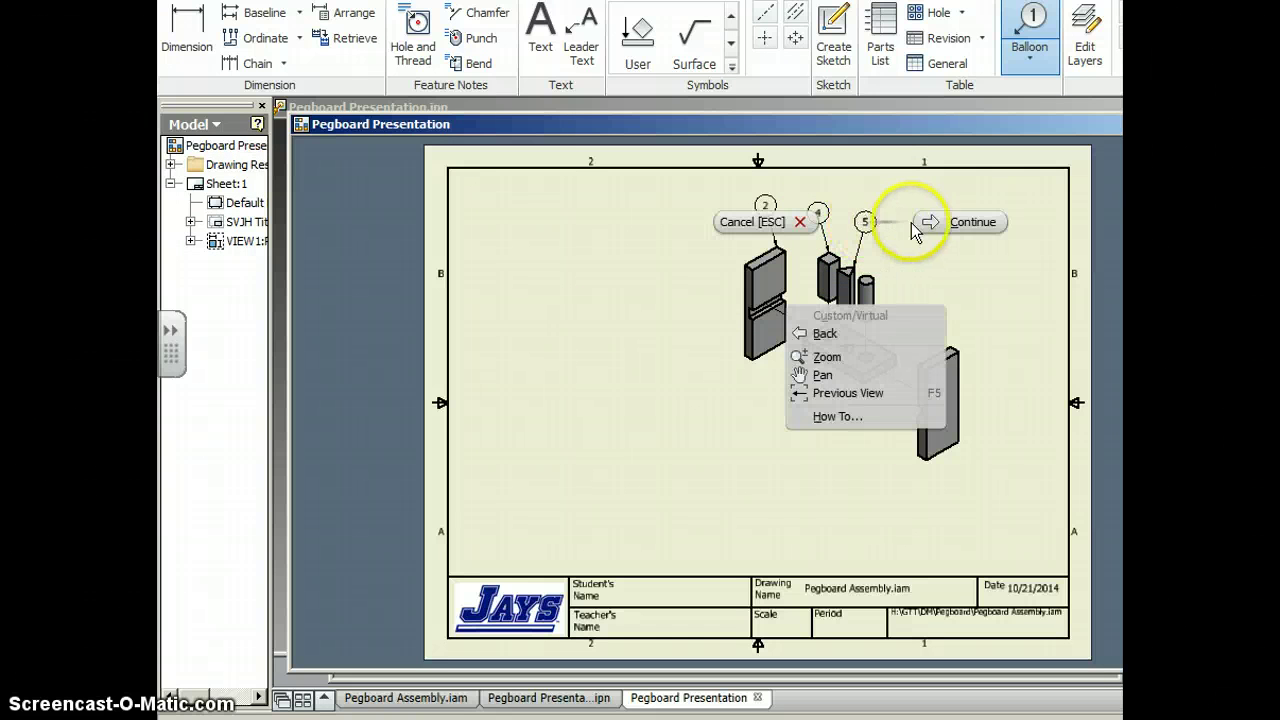
{"action": "left_click", "coordinate": [929, 222]}
{"action": "left_click", "coordinate": [876, 284]}
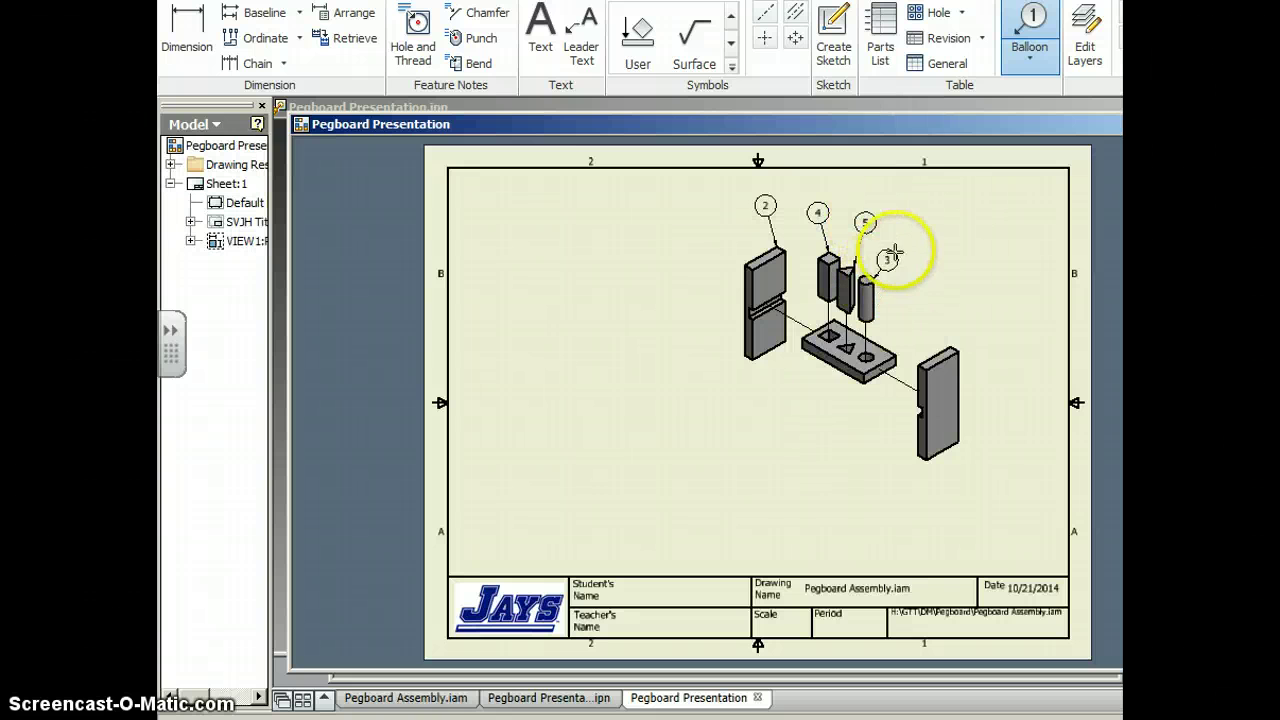
{"action": "right_click", "coordinate": [902, 246]}
{"action": "left_click", "coordinate": [962, 245]}
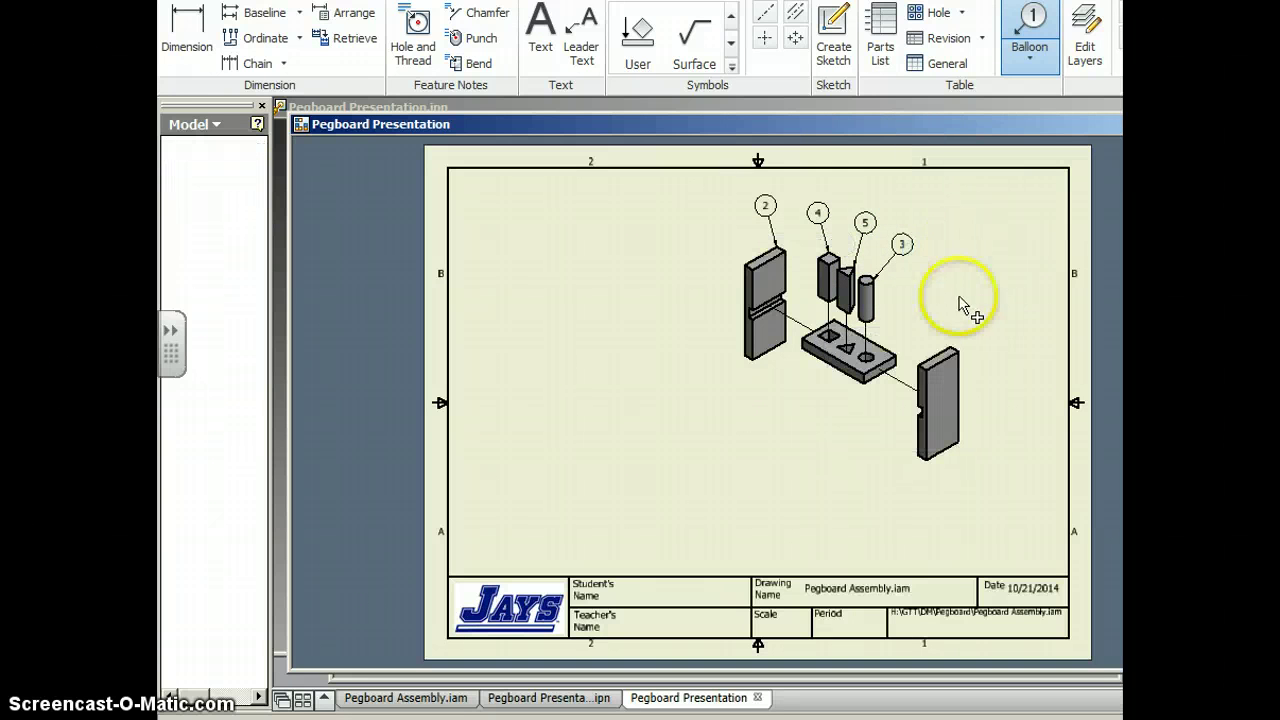
Step: Add a balloon above the right leg and one below the pegboard top
{"action": "left_click", "coordinate": [953, 348]}
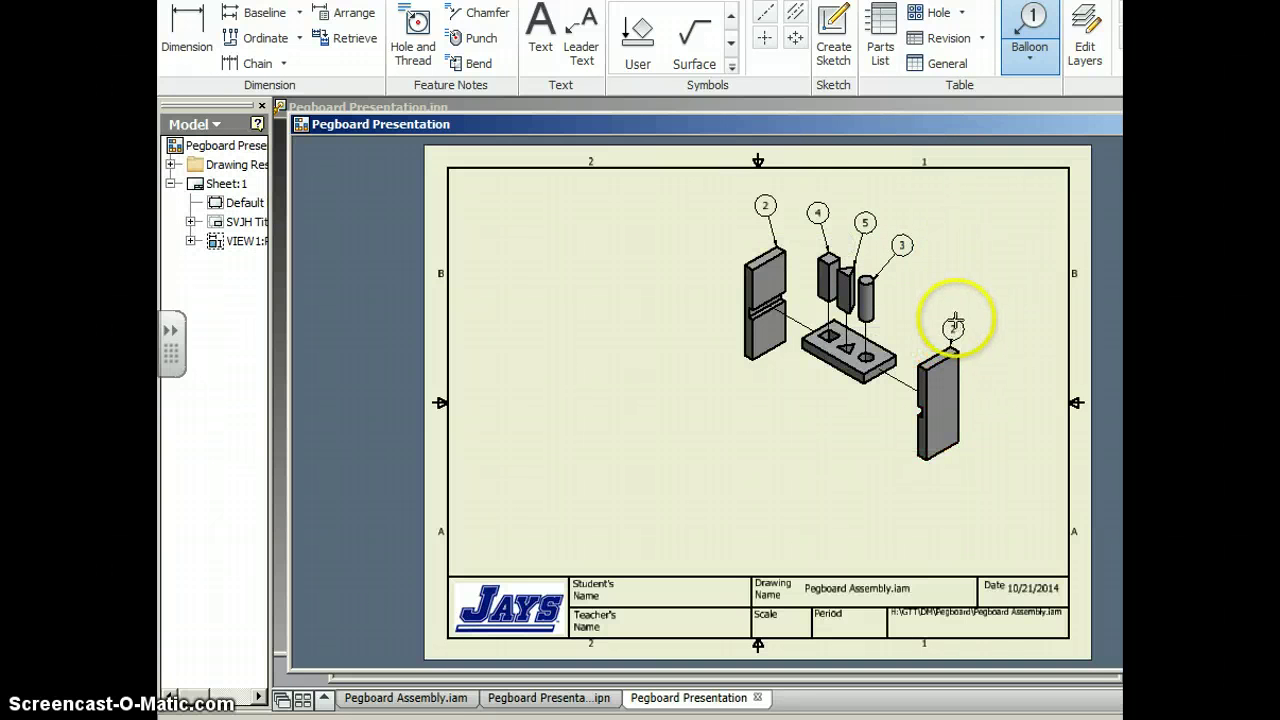
{"action": "right_click", "coordinate": [956, 300]}
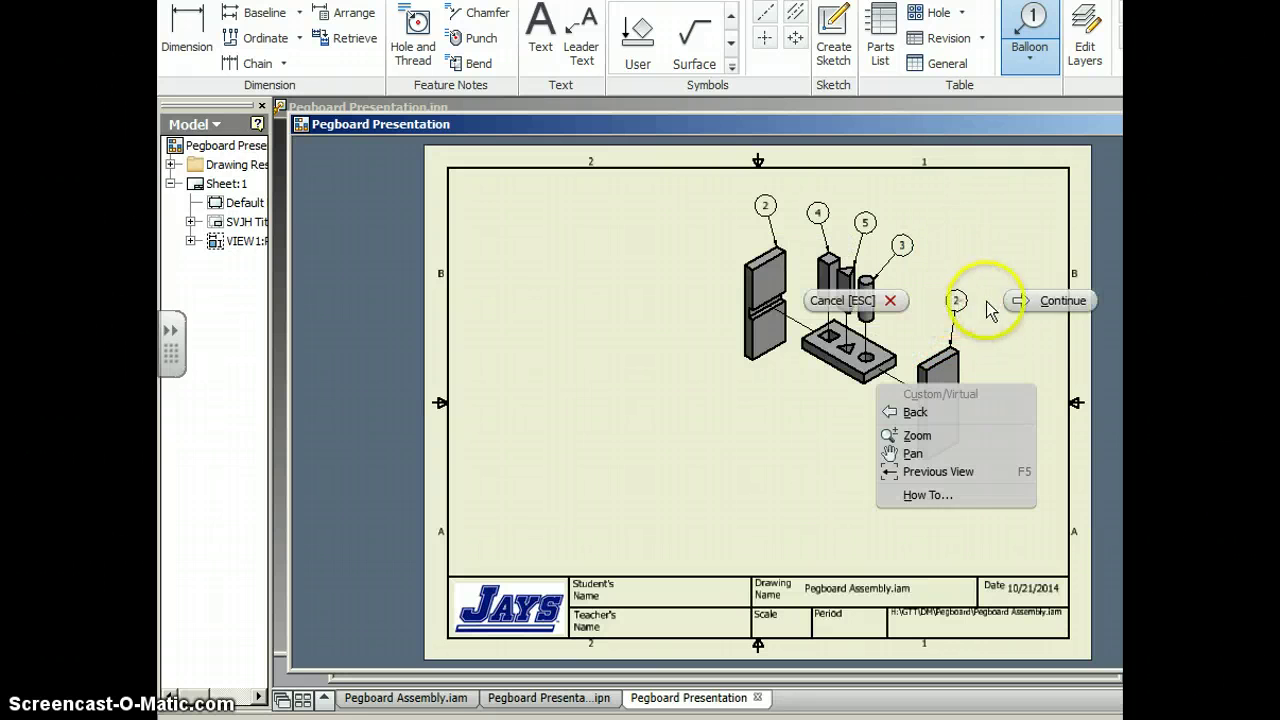
{"action": "left_click", "coordinate": [1016, 300]}
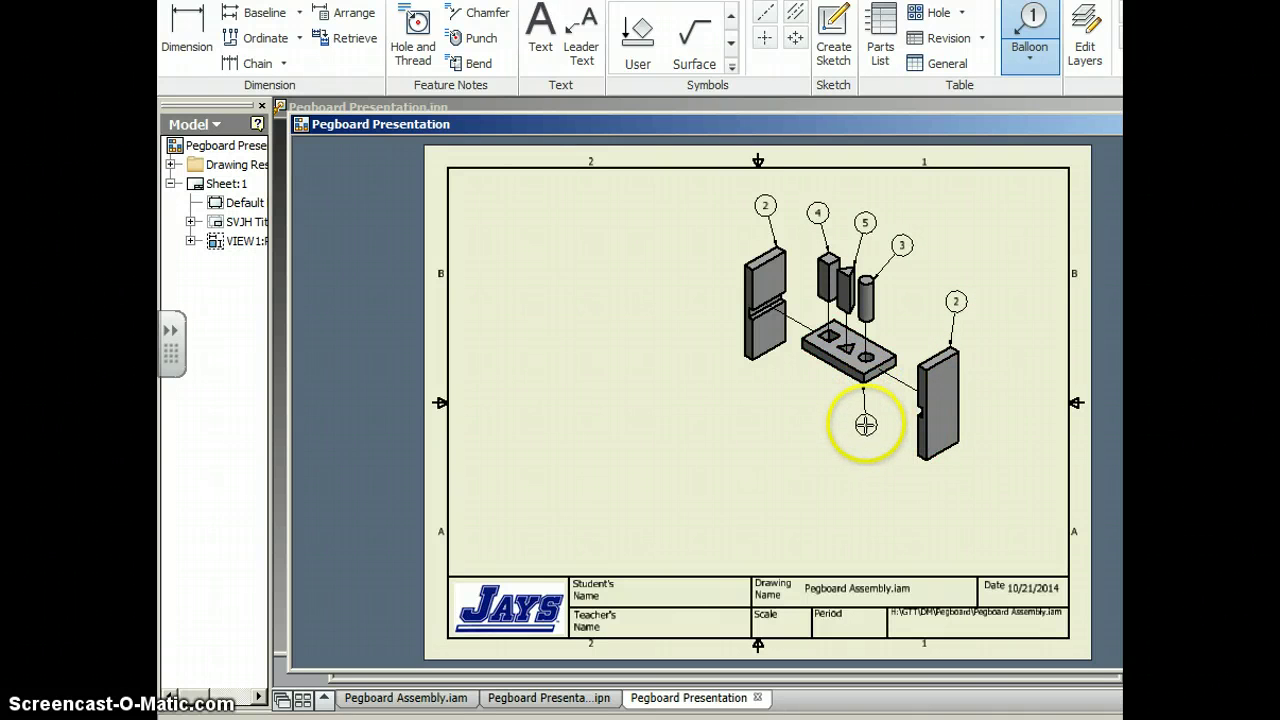
{"action": "right_click", "coordinate": [866, 425]}
{"action": "left_click", "coordinate": [930, 424]}
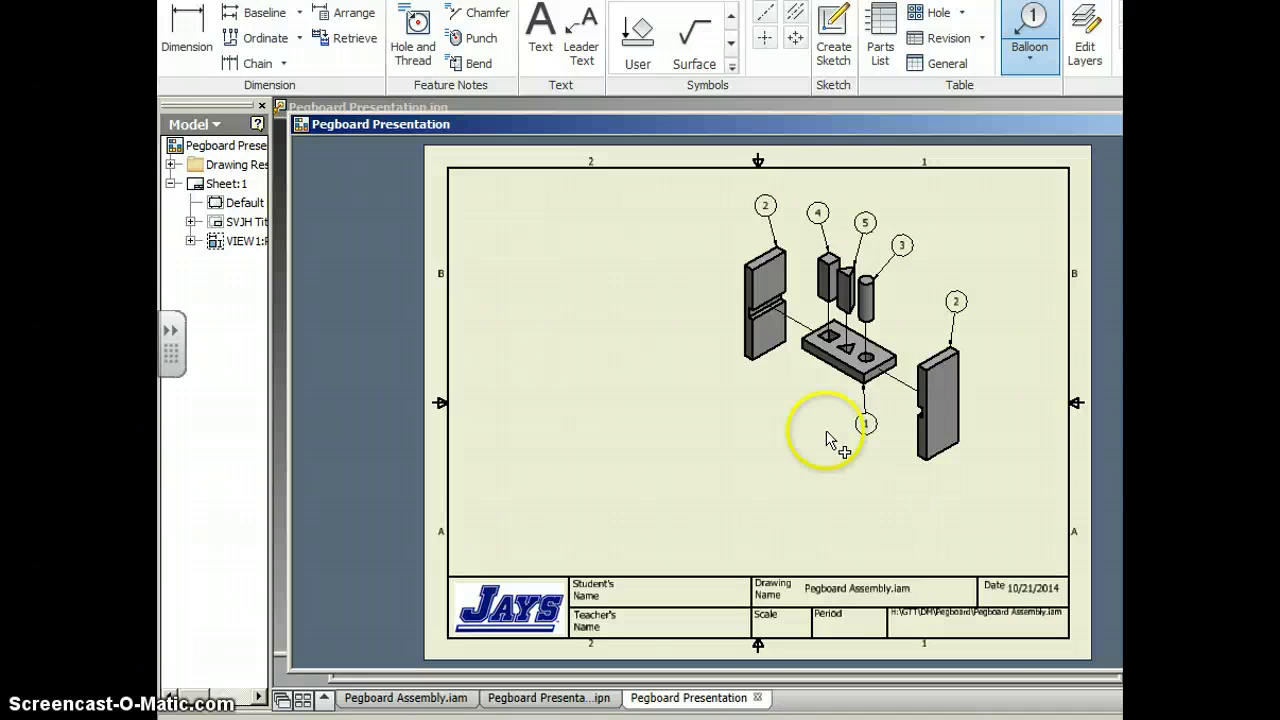
Step: Create a parts list from Pegboard Assembly.iam and place it directly above the title block against the left border
{"action": "left_click", "coordinate": [881, 38]}
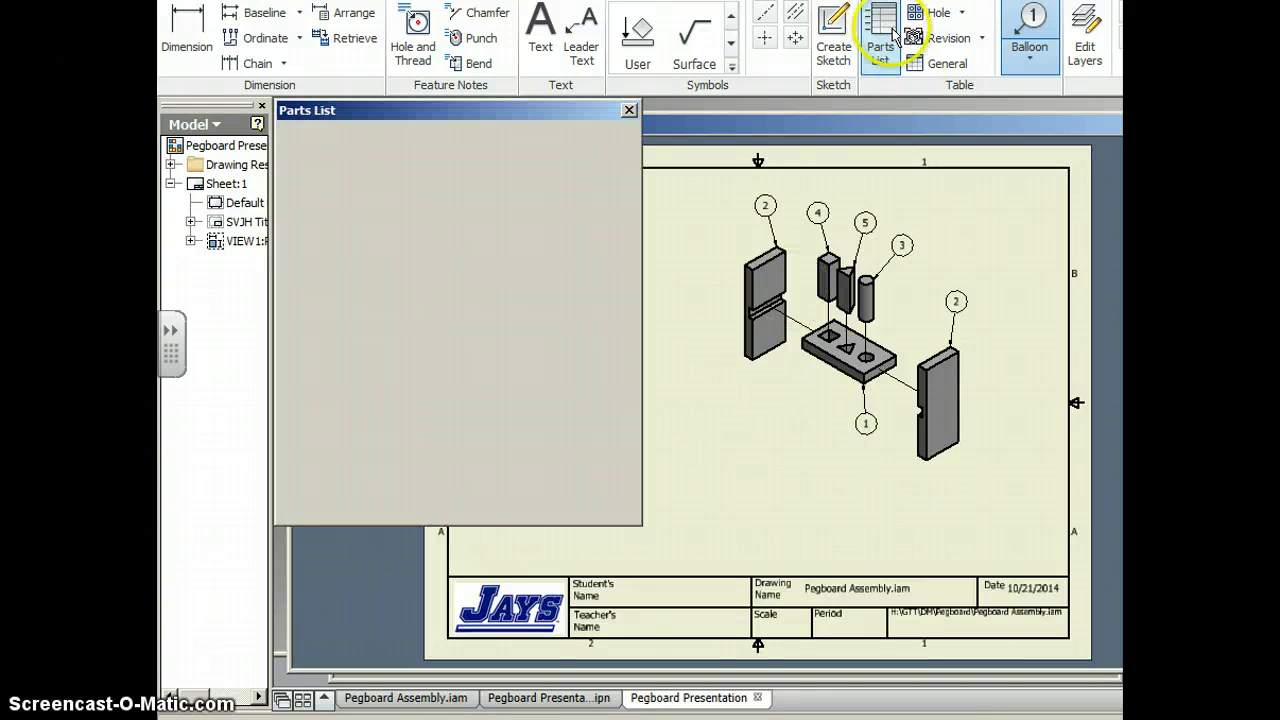
{"action": "left_click", "coordinate": [611, 204]}
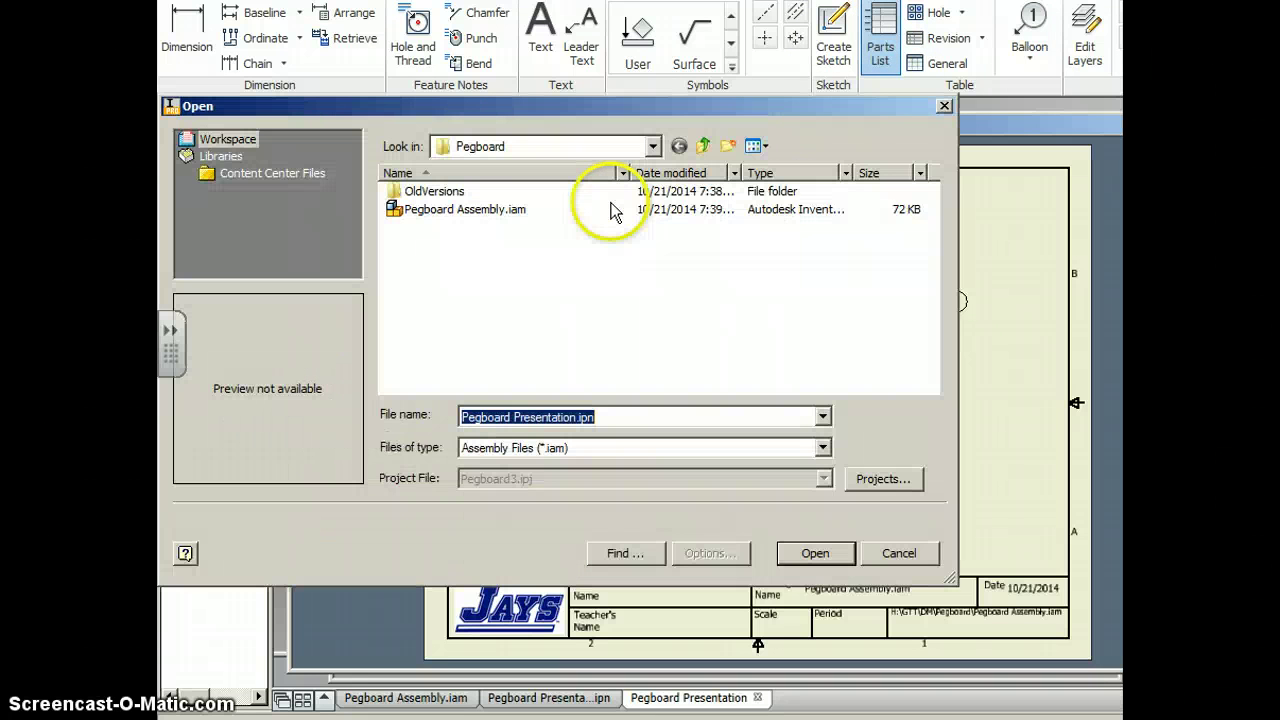
{"action": "double_click", "coordinate": [495, 215]}
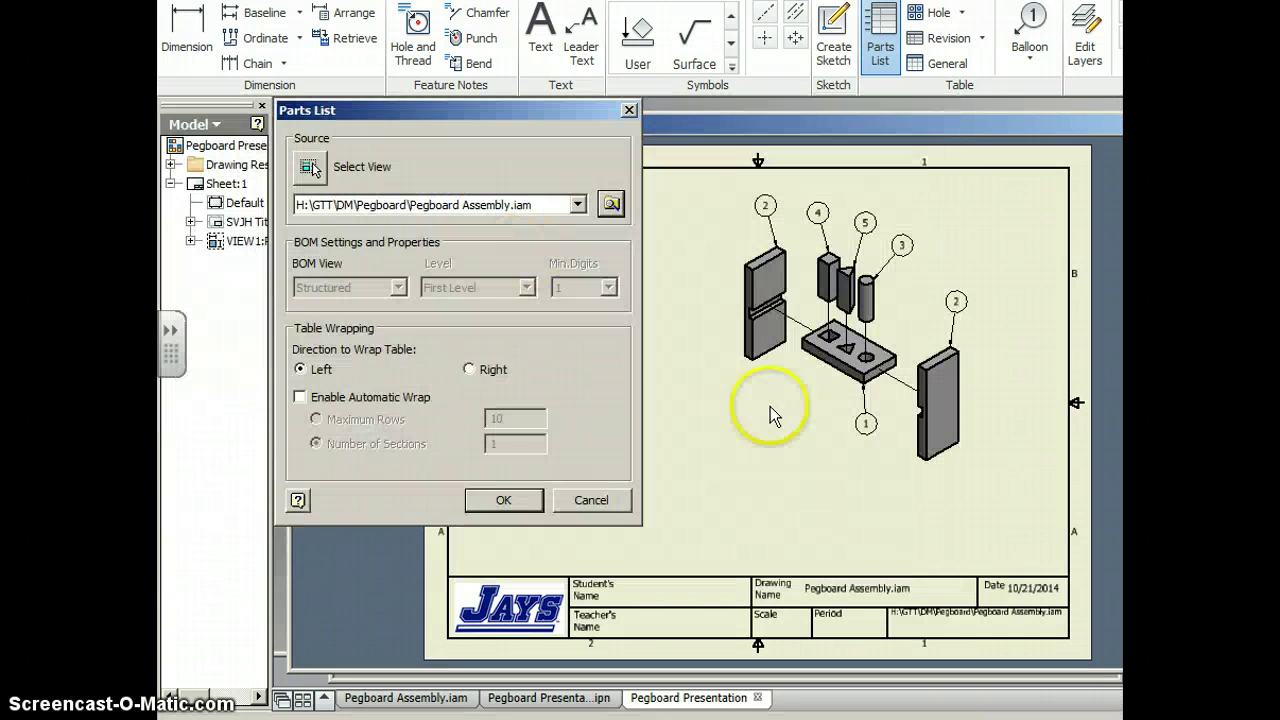
{"action": "left_click", "coordinate": [503, 500]}
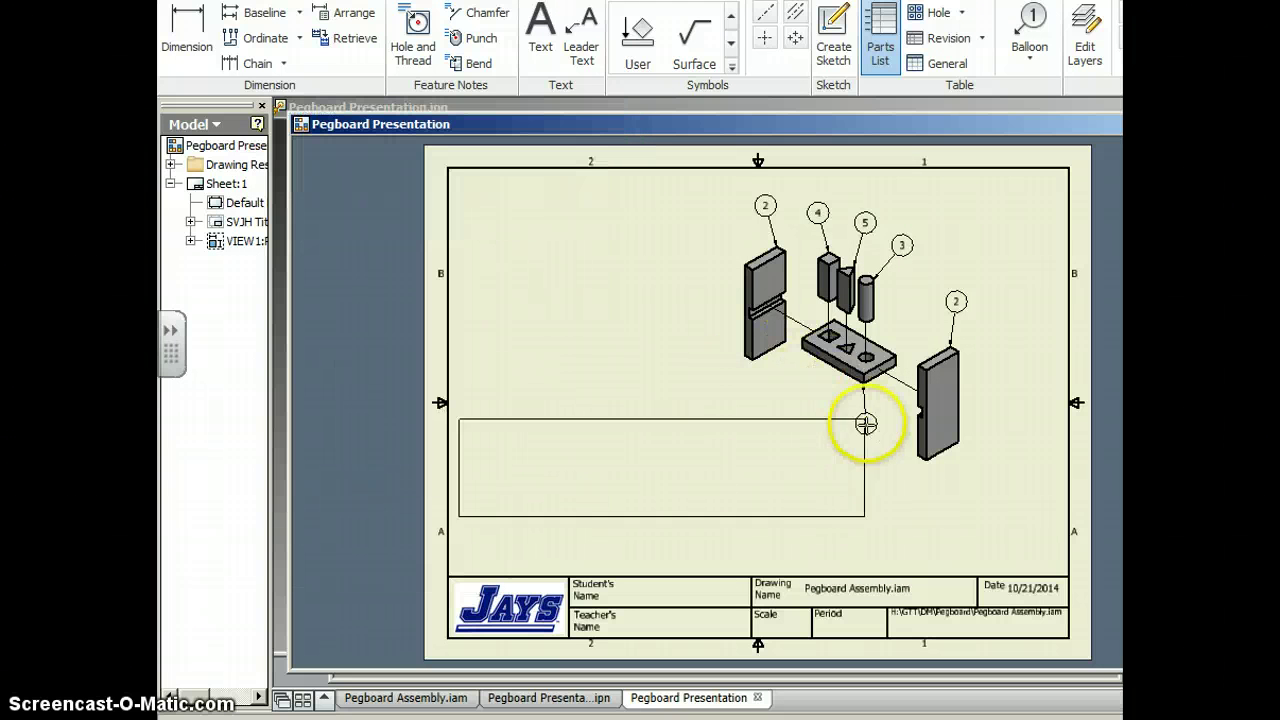
{"action": "left_click", "coordinate": [849, 478]}
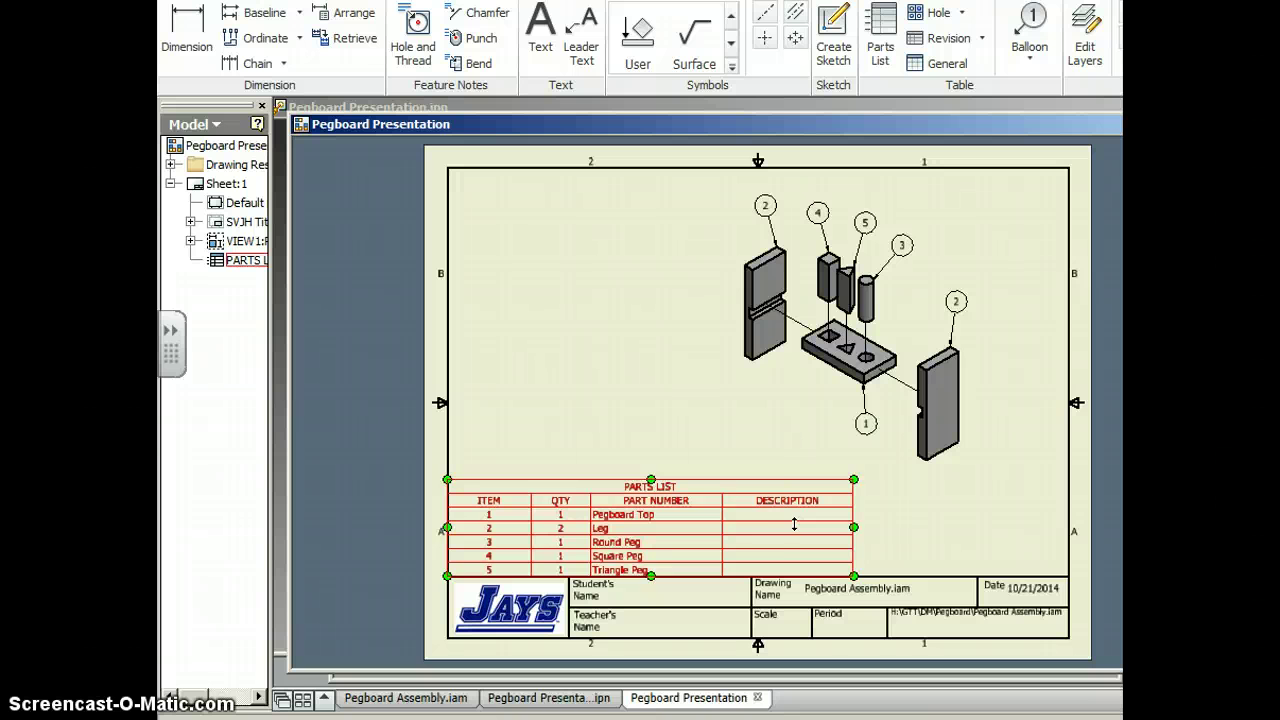
Step: Remove the DESCRIPTION column from the parts list, keeping ITEM, QTY and PART NUMBER
{"action": "double_click", "coordinate": [683, 510]}
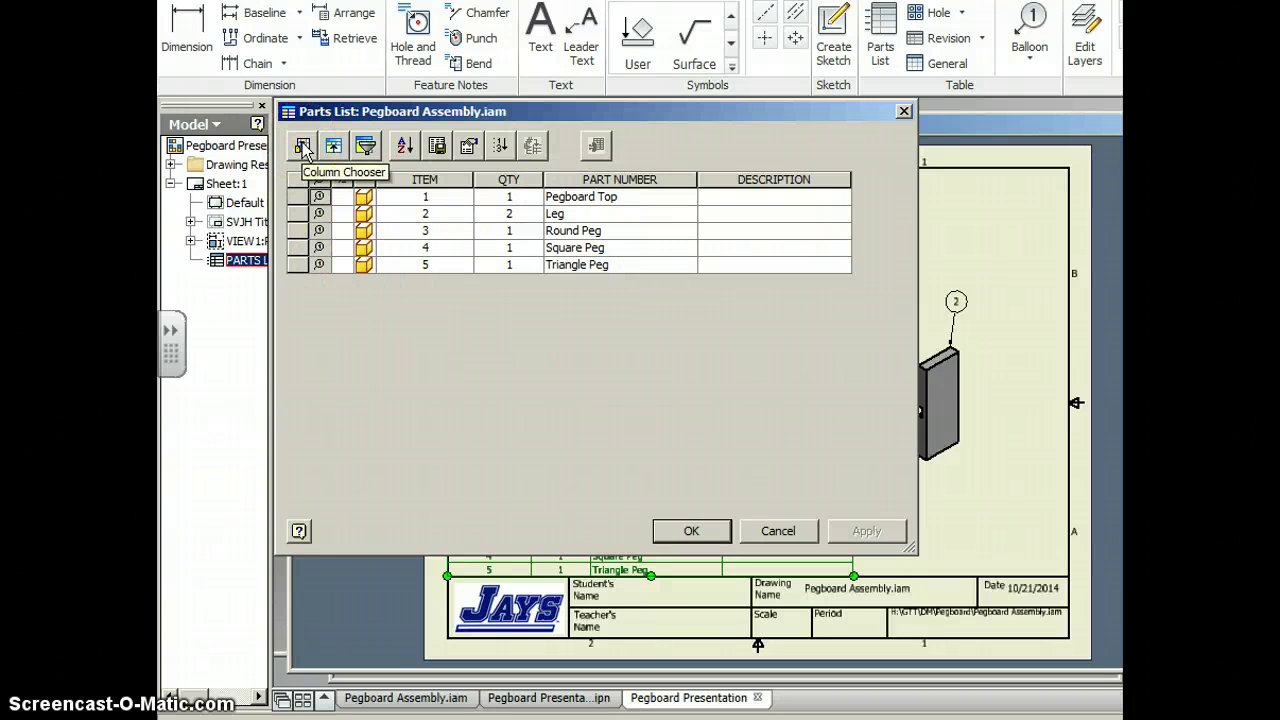
{"action": "left_click", "coordinate": [302, 147]}
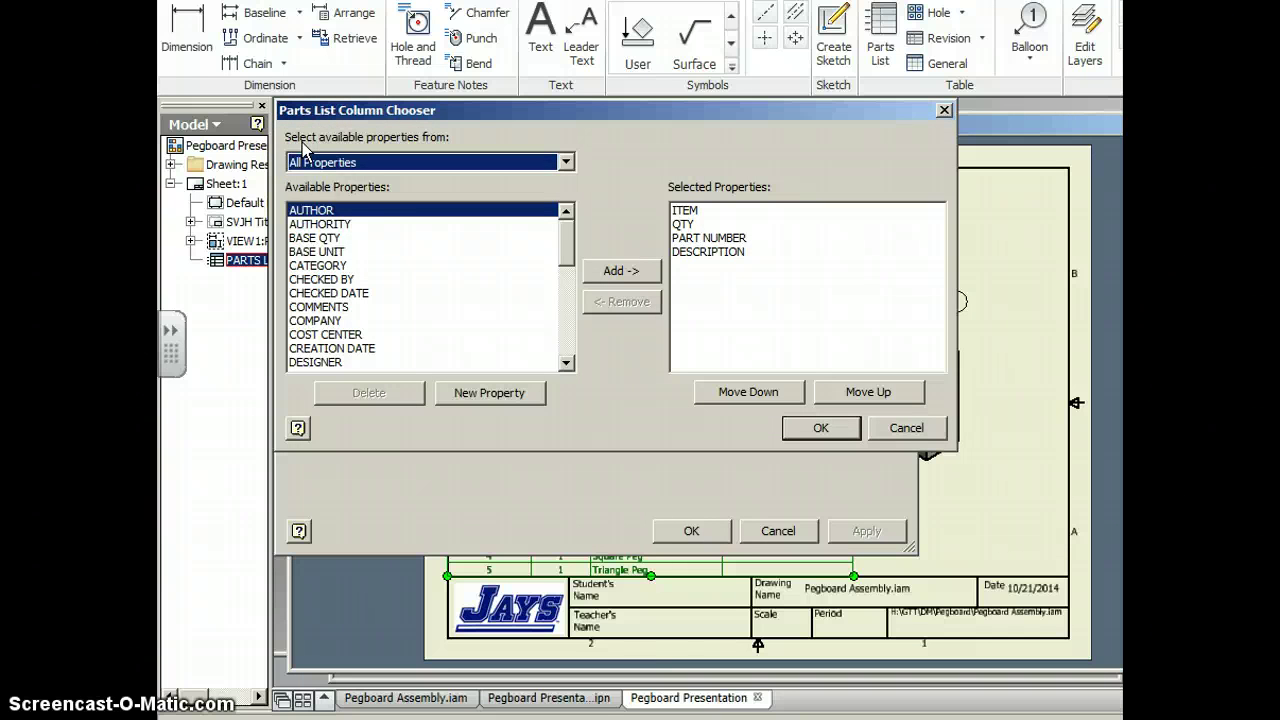
{"action": "left_click", "coordinate": [706, 253]}
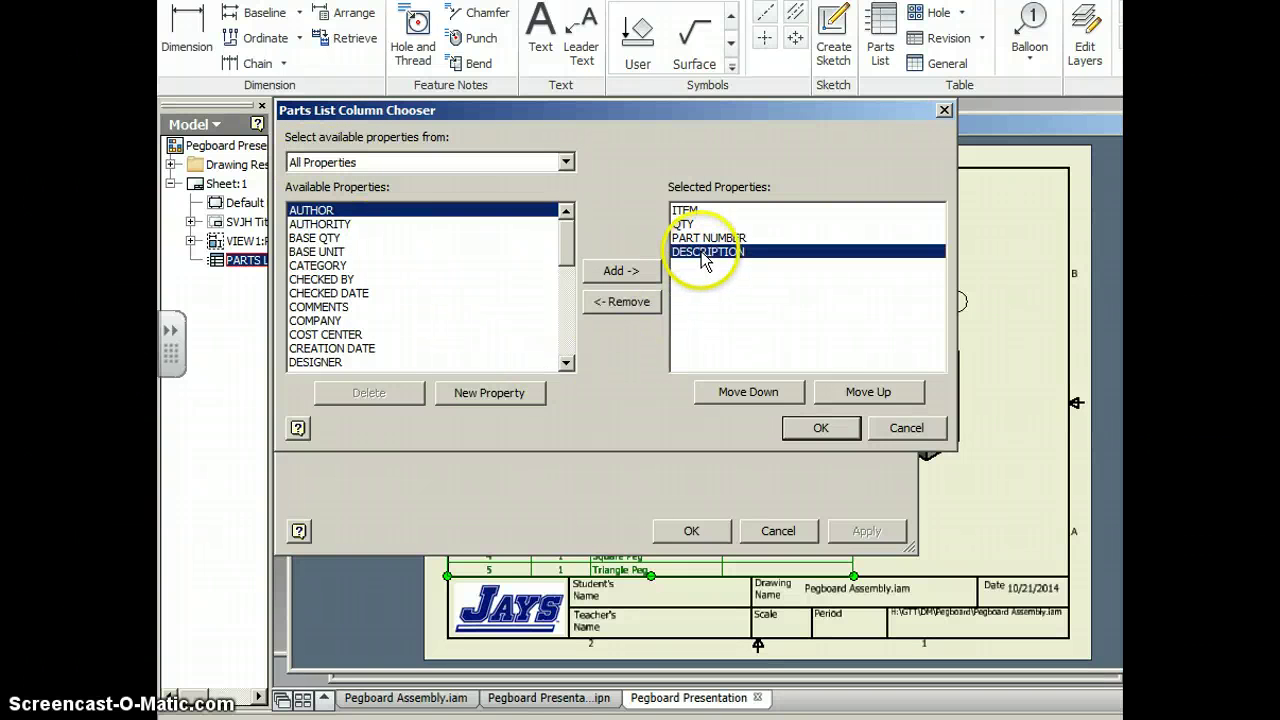
{"action": "left_click", "coordinate": [628, 302]}
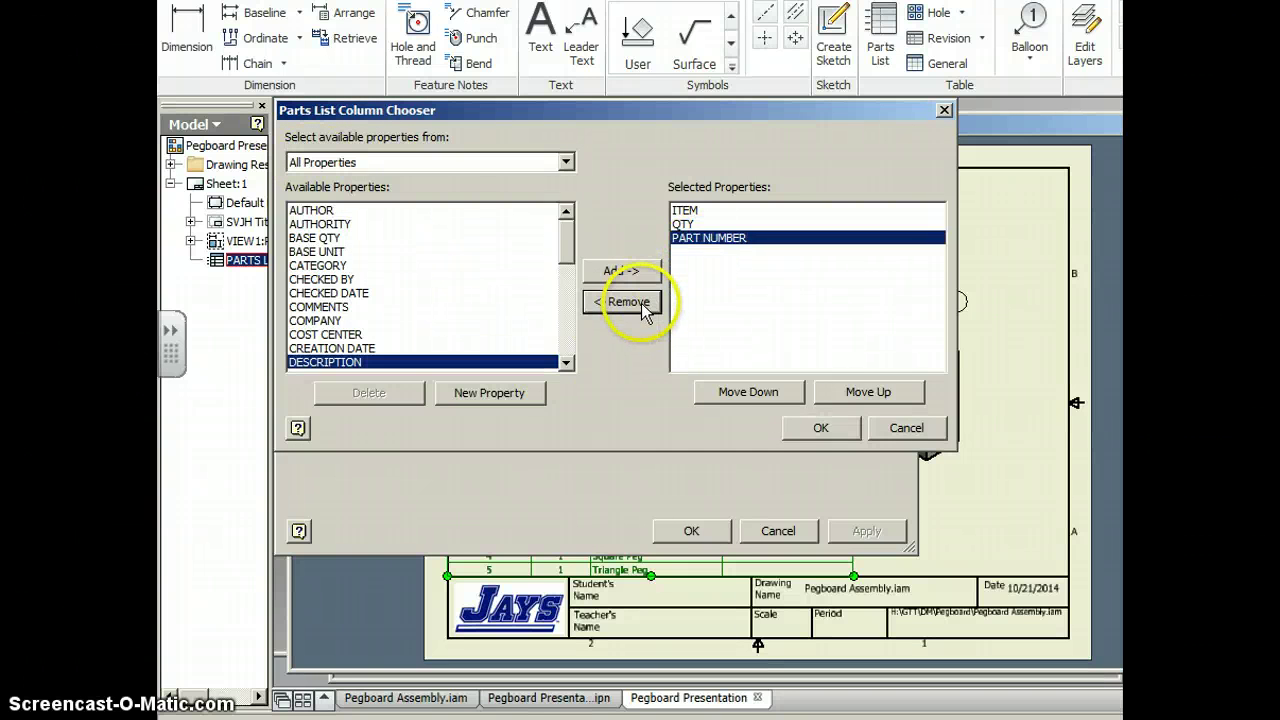
{"action": "left_click", "coordinate": [820, 428]}
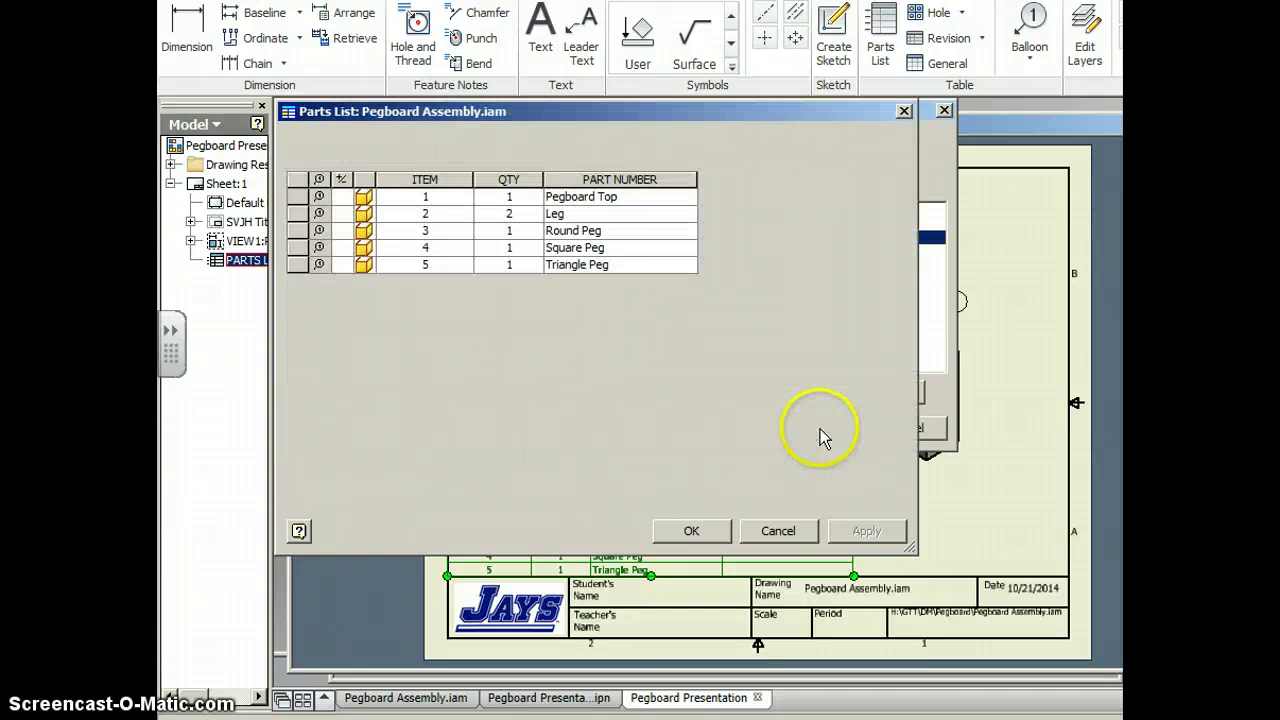
{"action": "left_click", "coordinate": [691, 531]}
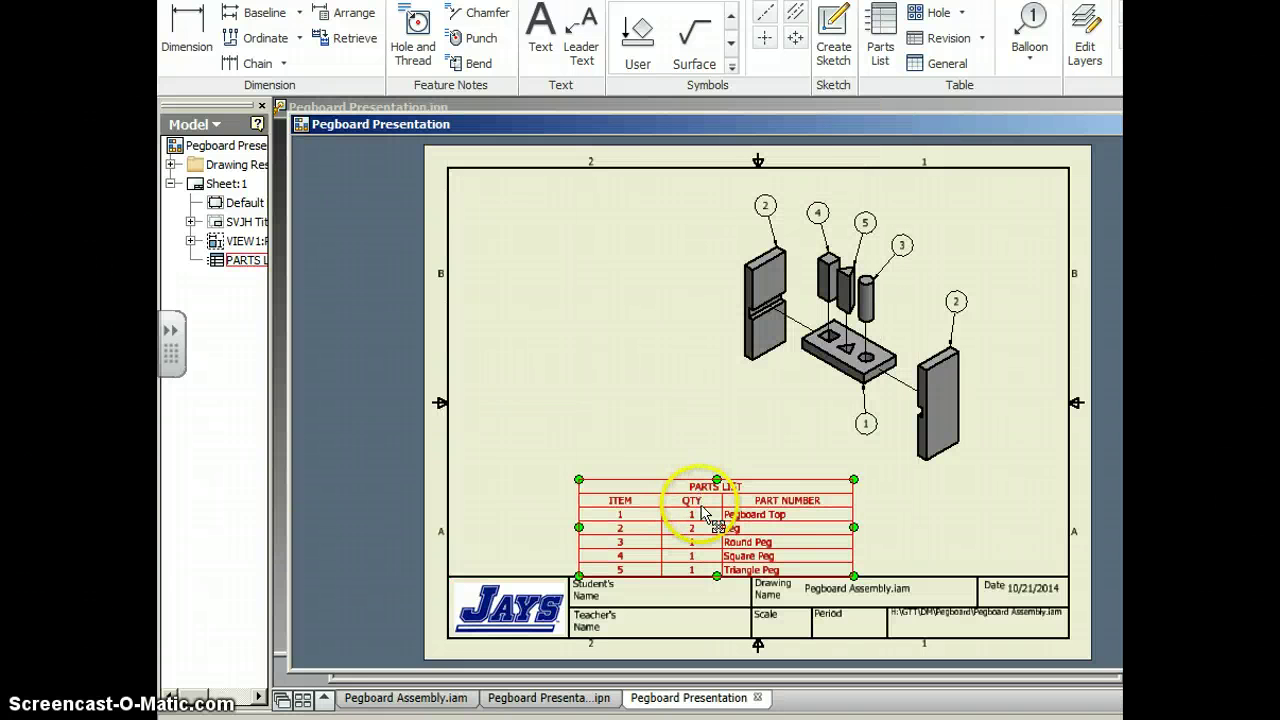
Step: Move the parts list against the sheet's left border, directly above the title block, and deselect it
{"action": "left_click_drag", "start_coordinate": [681, 499], "coordinate": [556, 503]}
{"action": "left_click", "coordinate": [620, 335]}
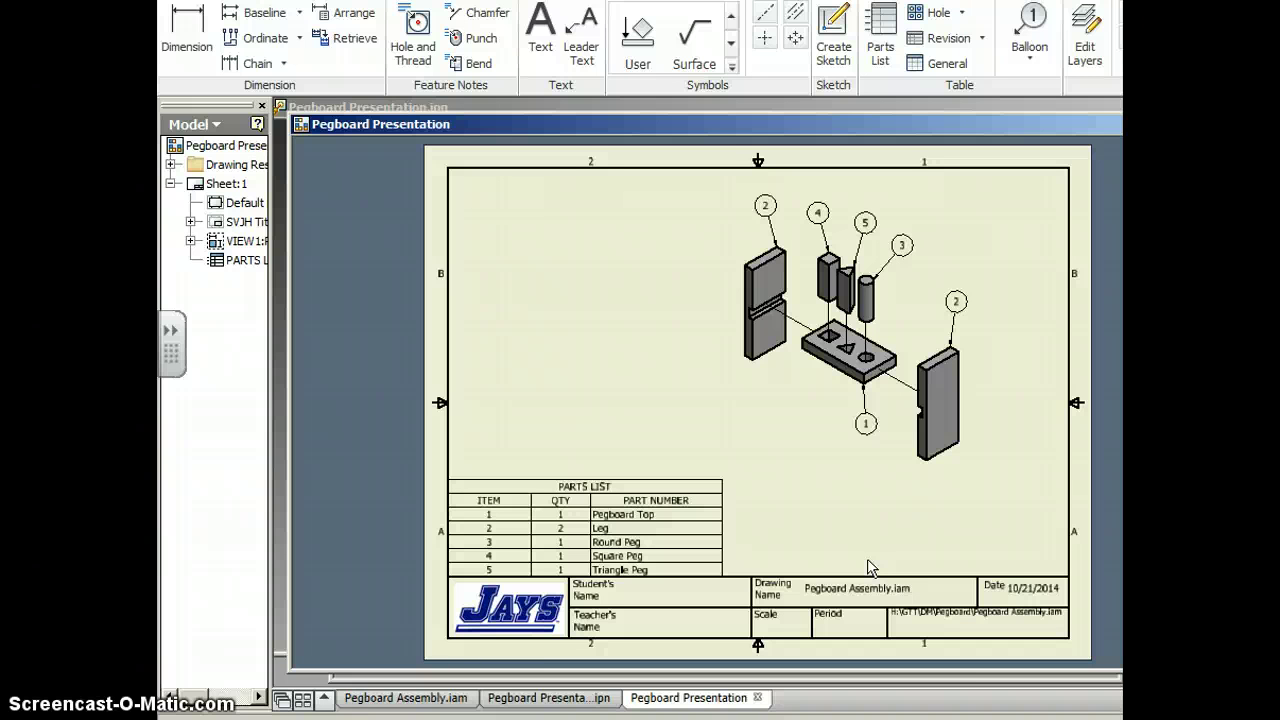
{"action": "left_click", "coordinate": [694, 451]}
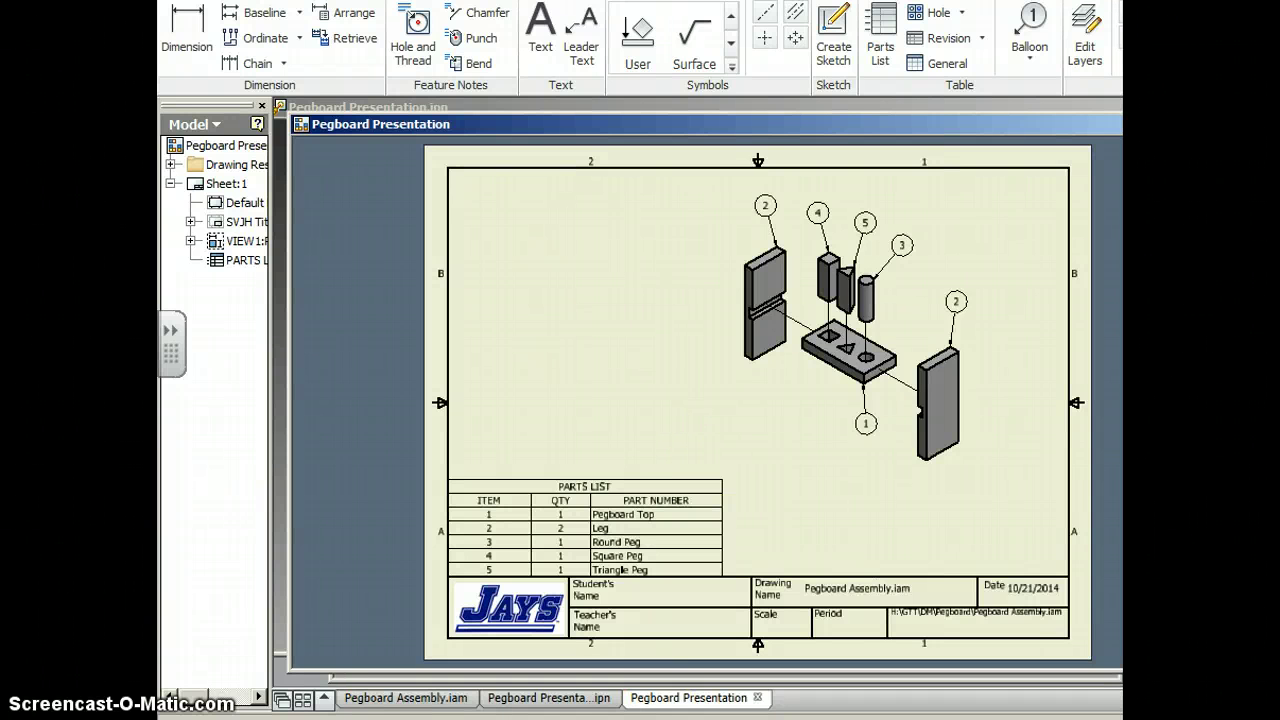